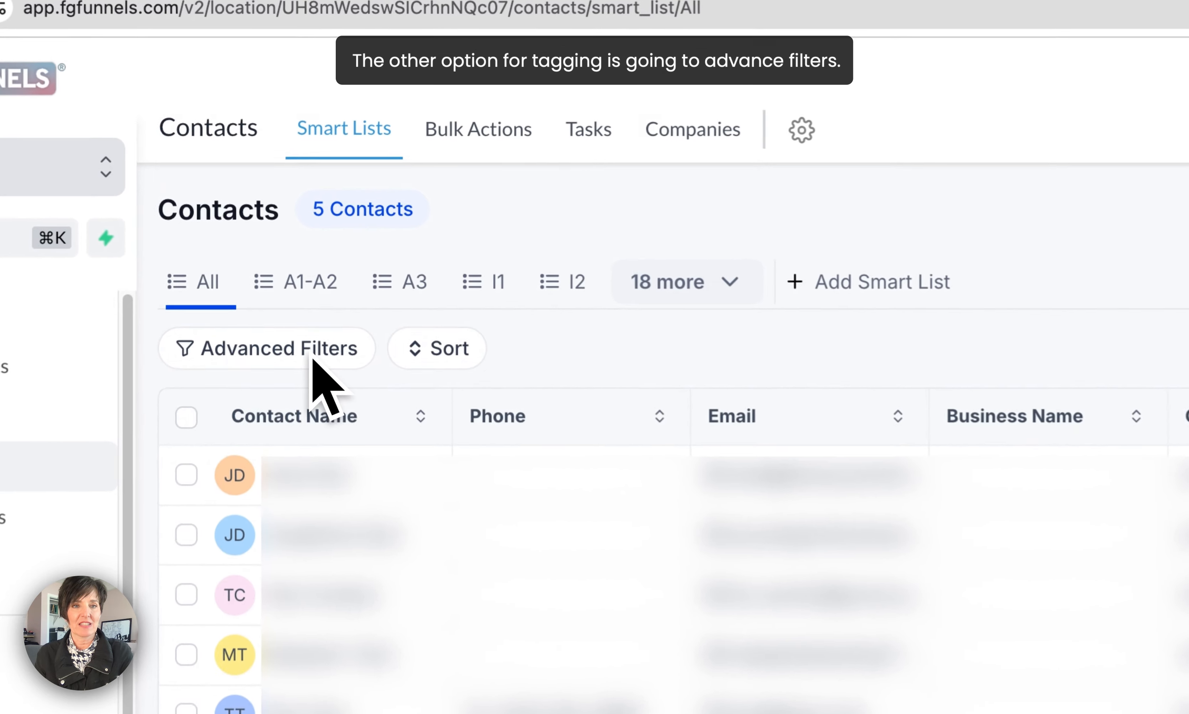
Add an advanced filter on the contact list based on the Tag field.
left_click(306, 253)
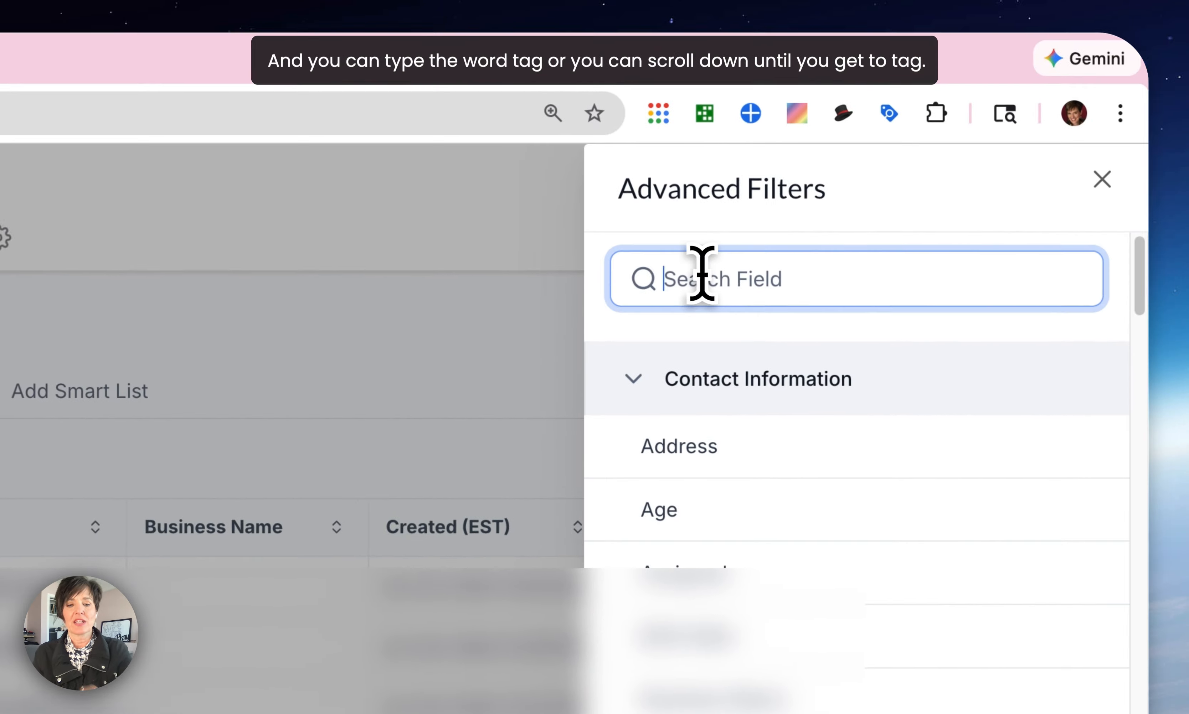
type("tG")
key("BackSpace")
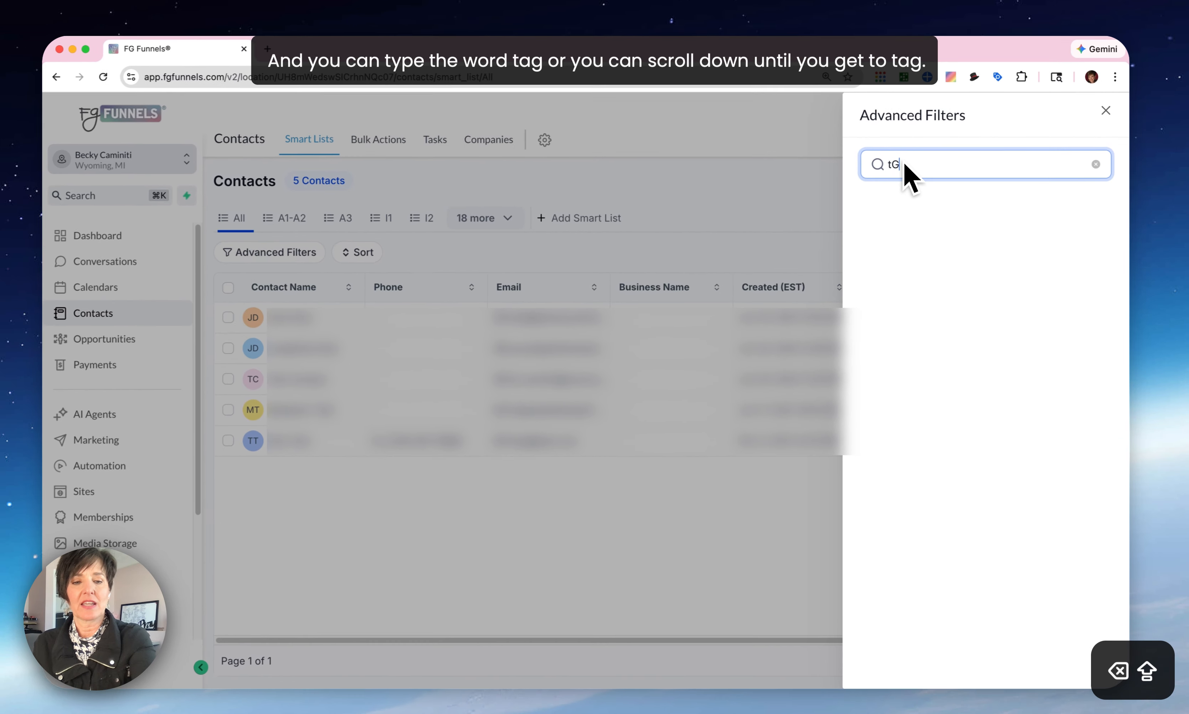
type("AG")
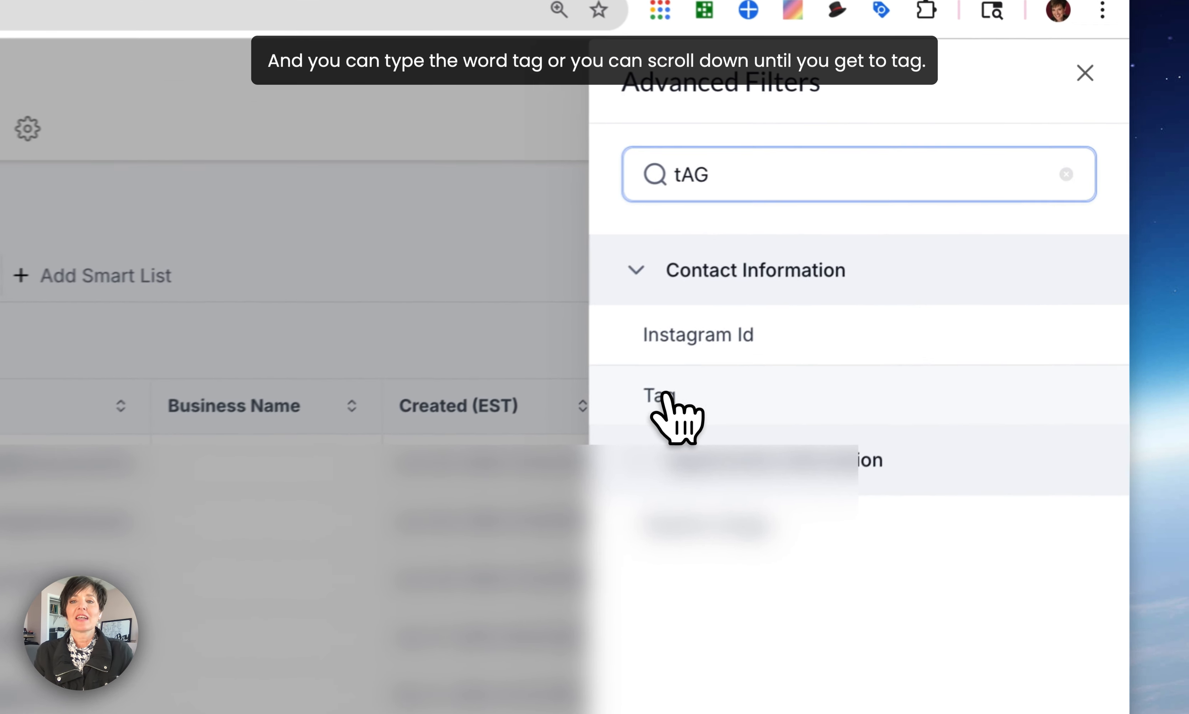
left_click(843, 315)
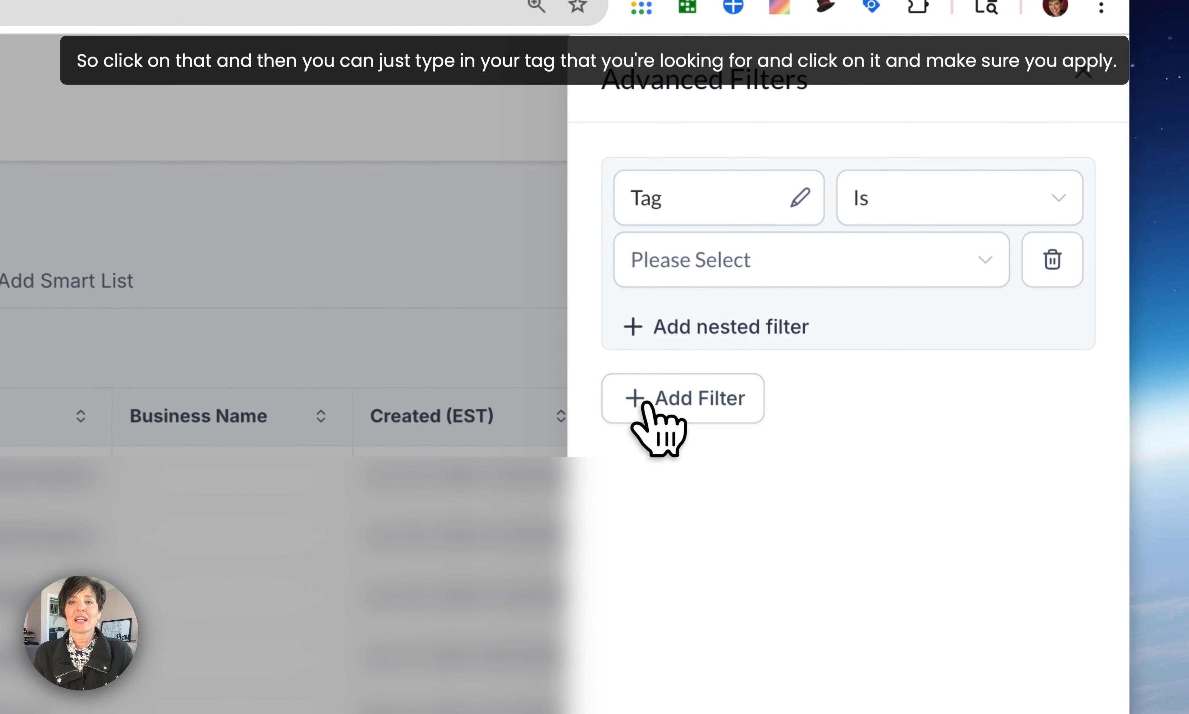
Set the Tag filter to "Is" test1 and apply it to the contact list.
left_click(678, 251)
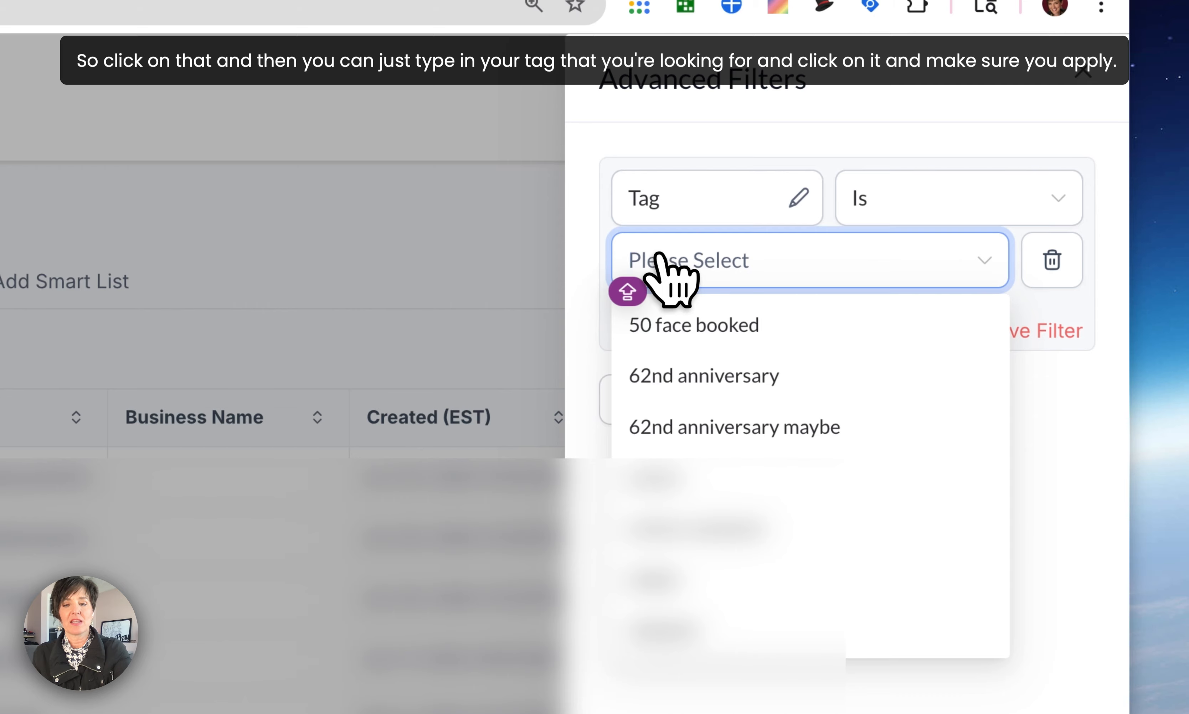
type("TEST1")
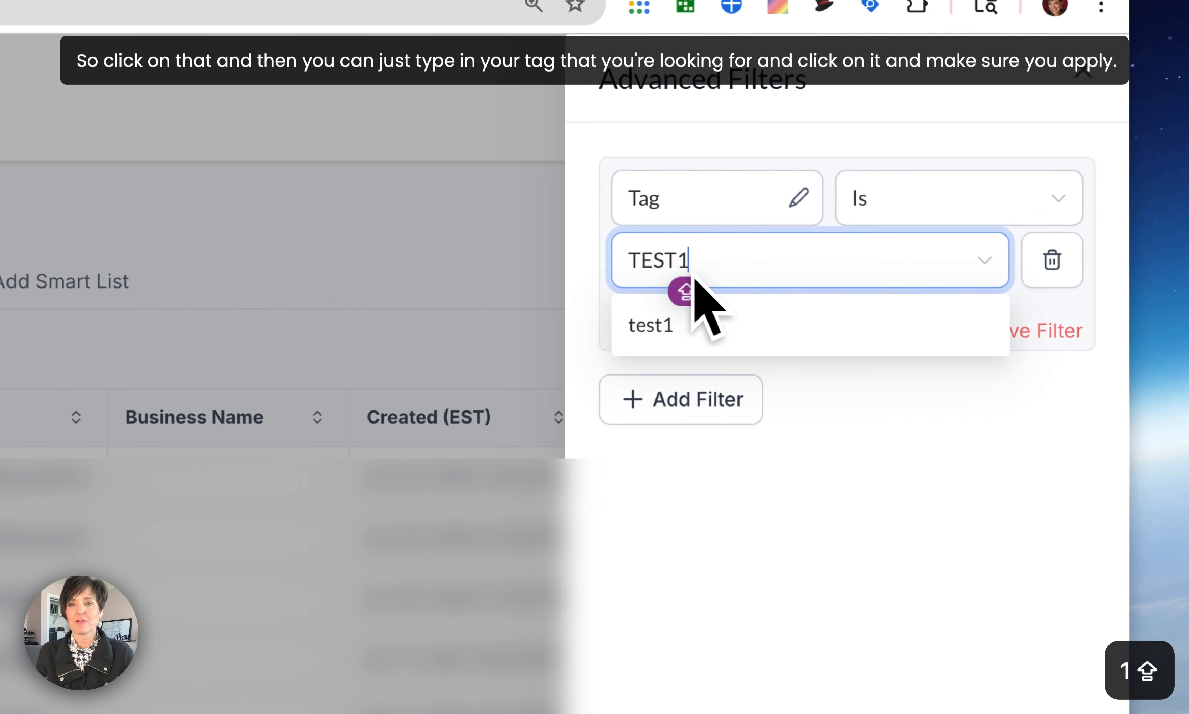
left_click(650, 332)
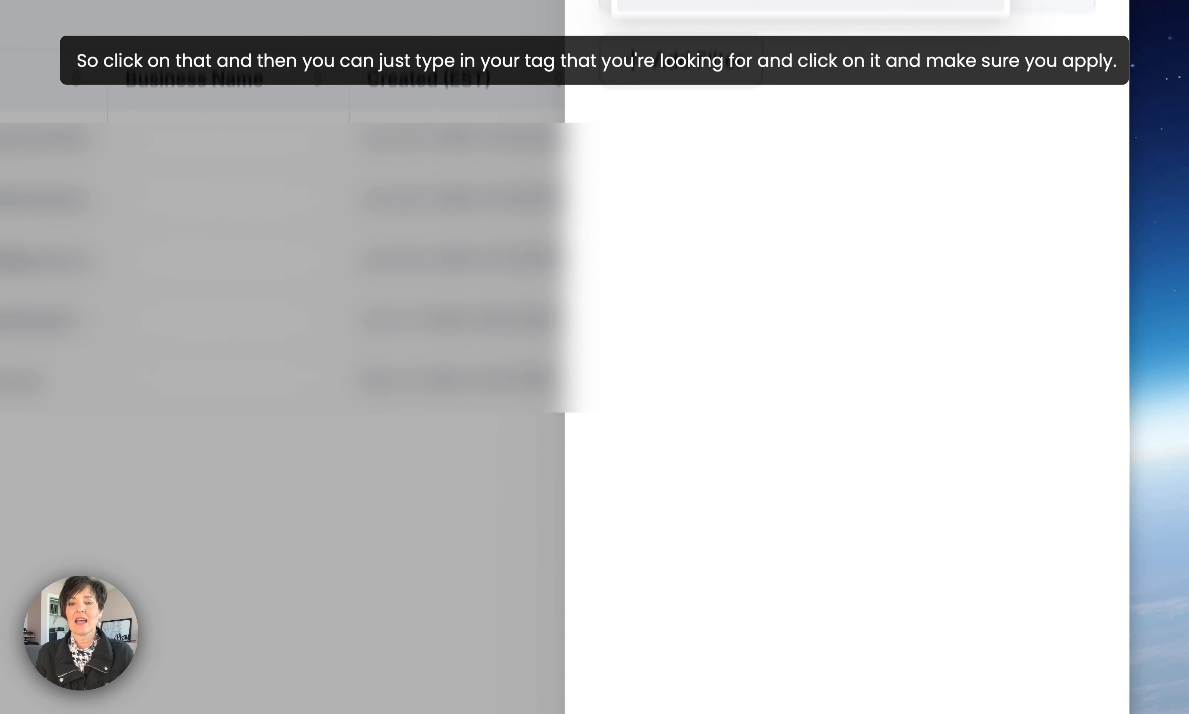
left_click(1060, 636)
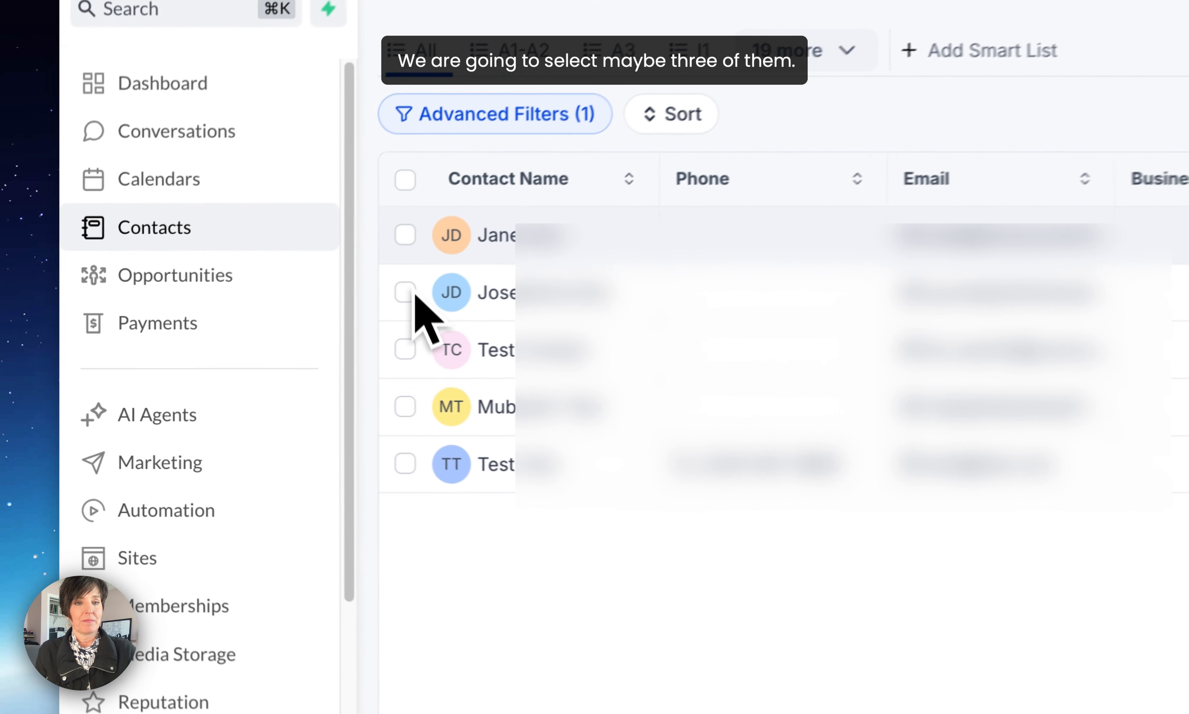
Select the first, third and fifth contacts in the filtered list and open the bulk Add Tags action for them.
left_click(242, 312)
left_click(243, 373)
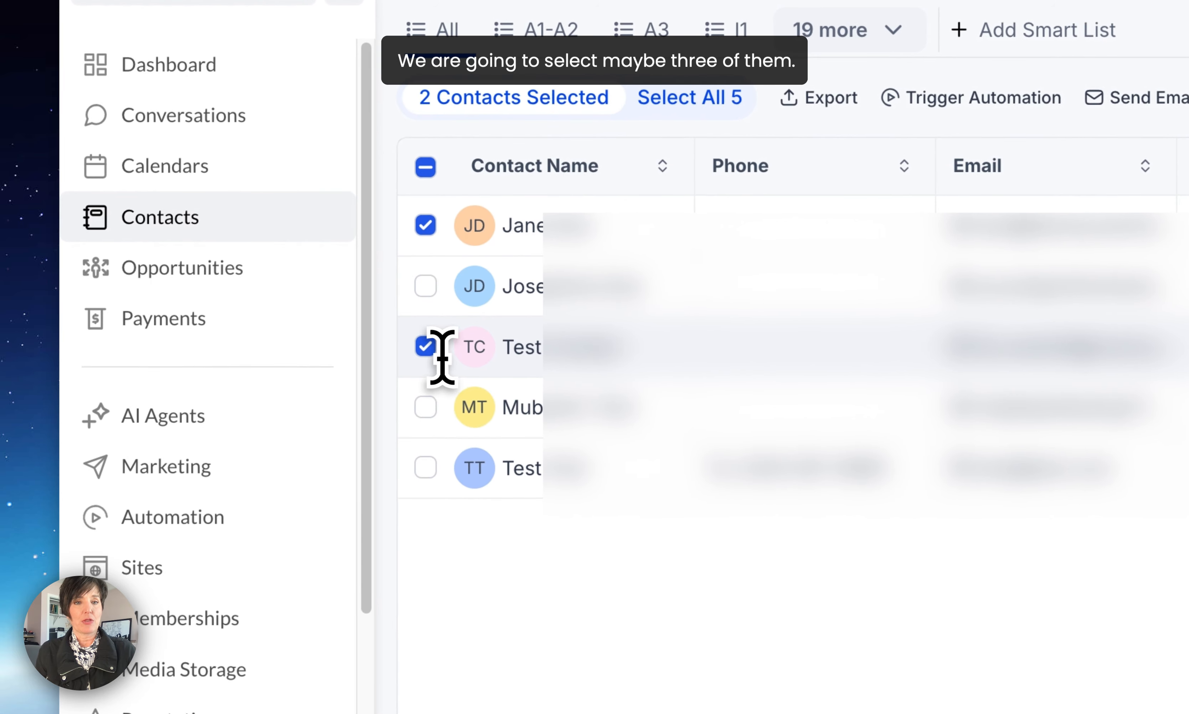
left_click(425, 468)
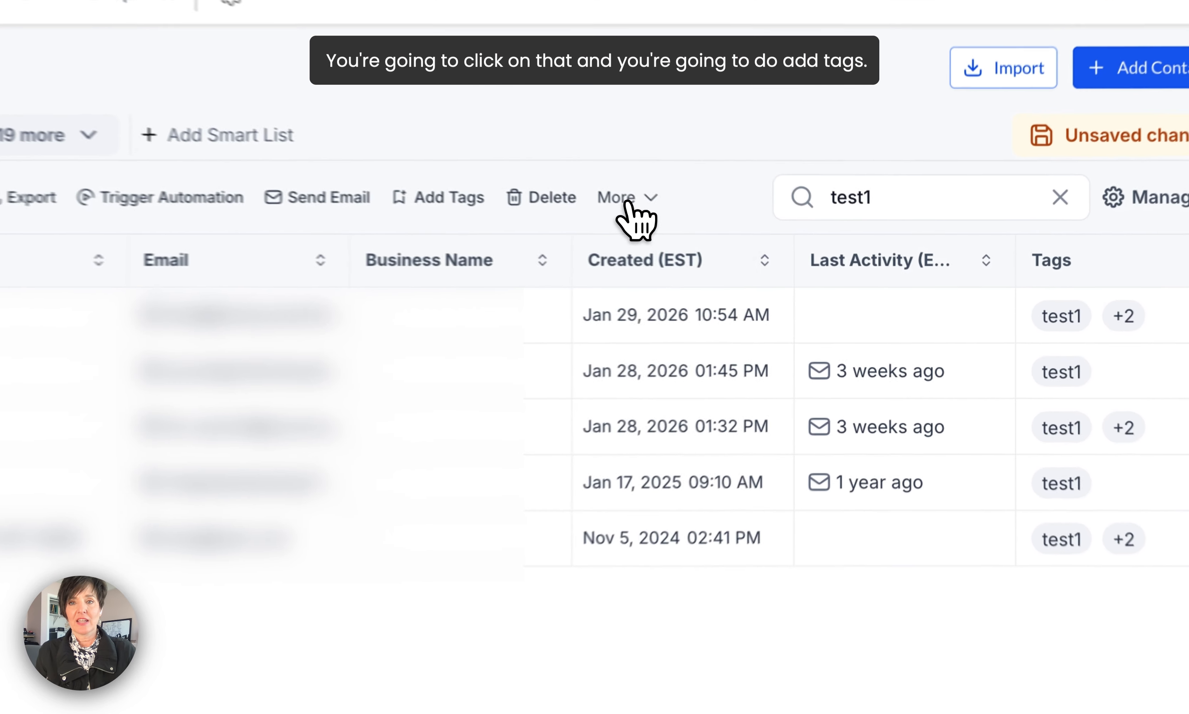
left_click(769, 251)
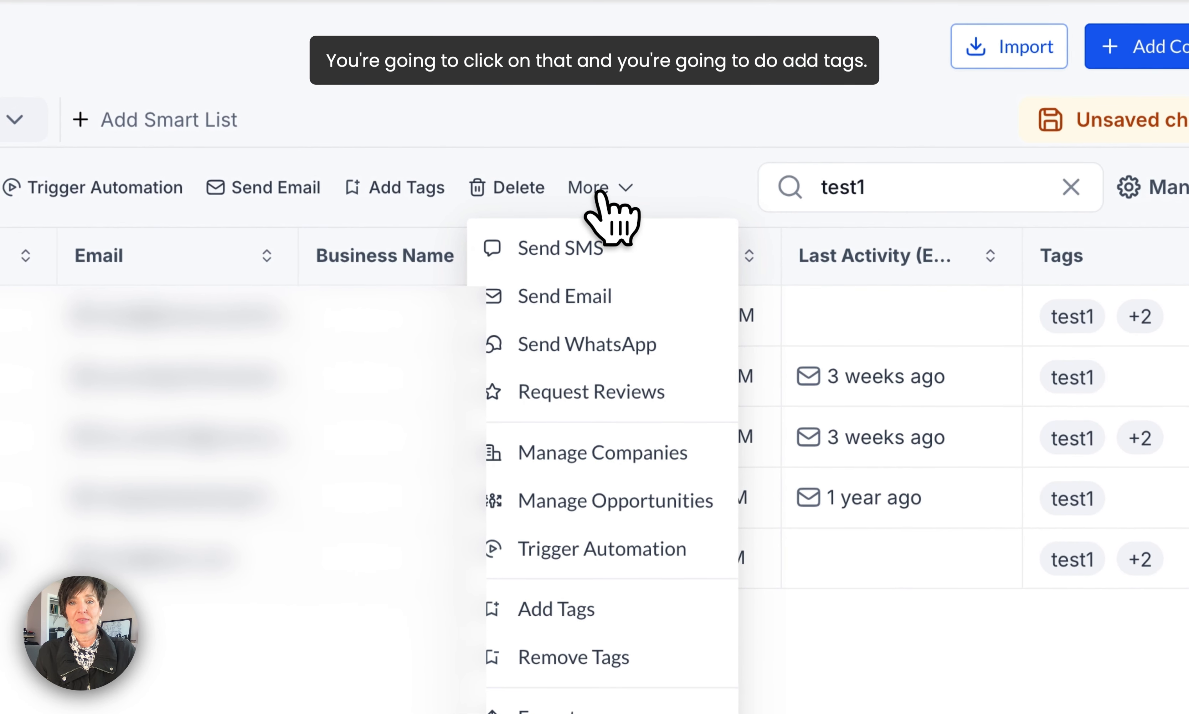
left_click(579, 405)
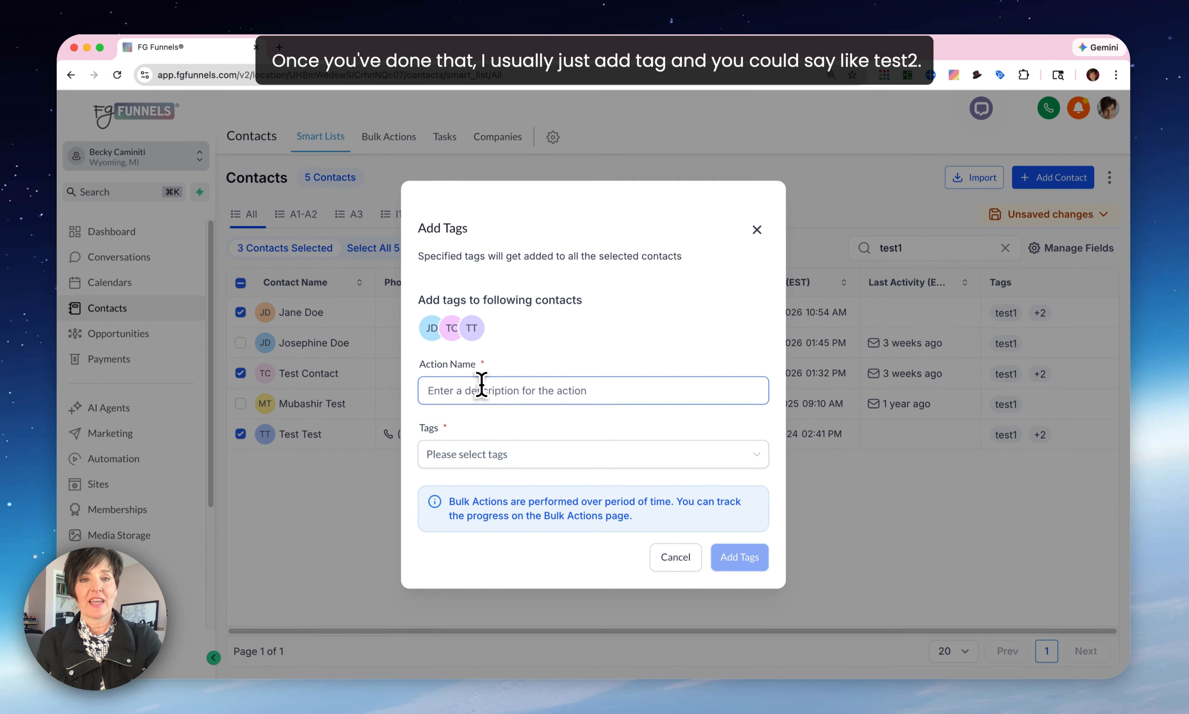
Name the bulk tagging action "Add tag: test2".
left_click(463, 394)
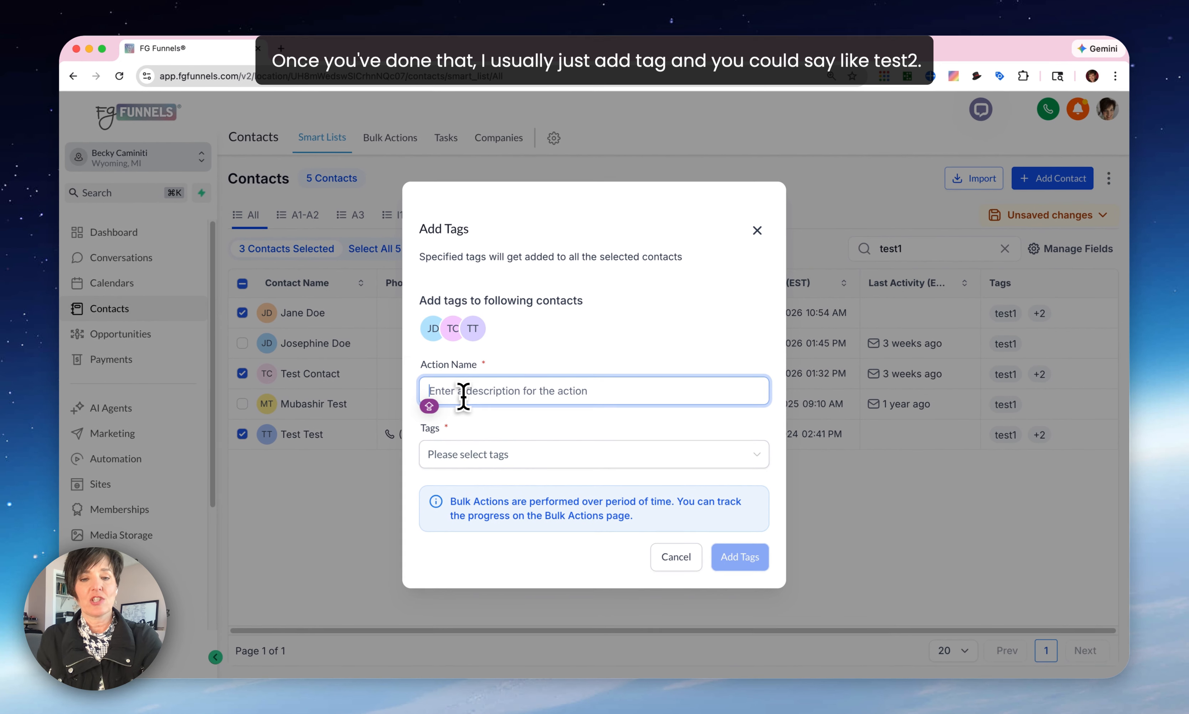
type("ADD")
key("BackSpace")
key("BackSpace")
key("BackSpace")
key("BackSpace")
type("Add tag")
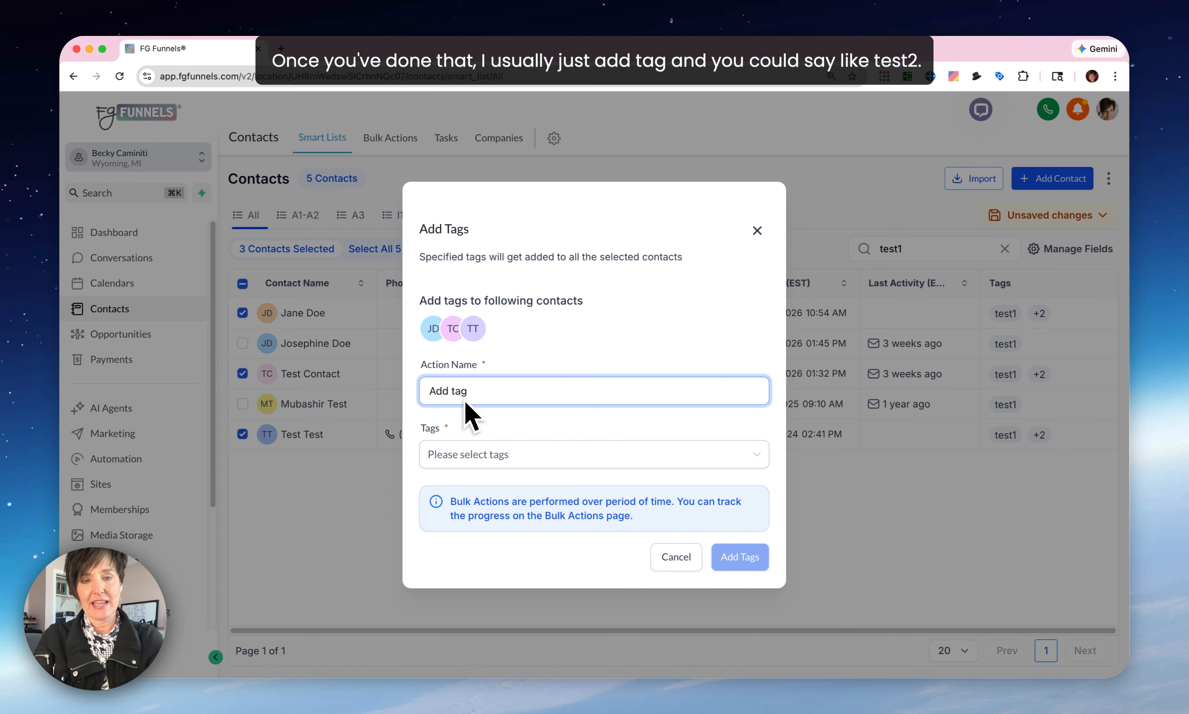
type(": test2")
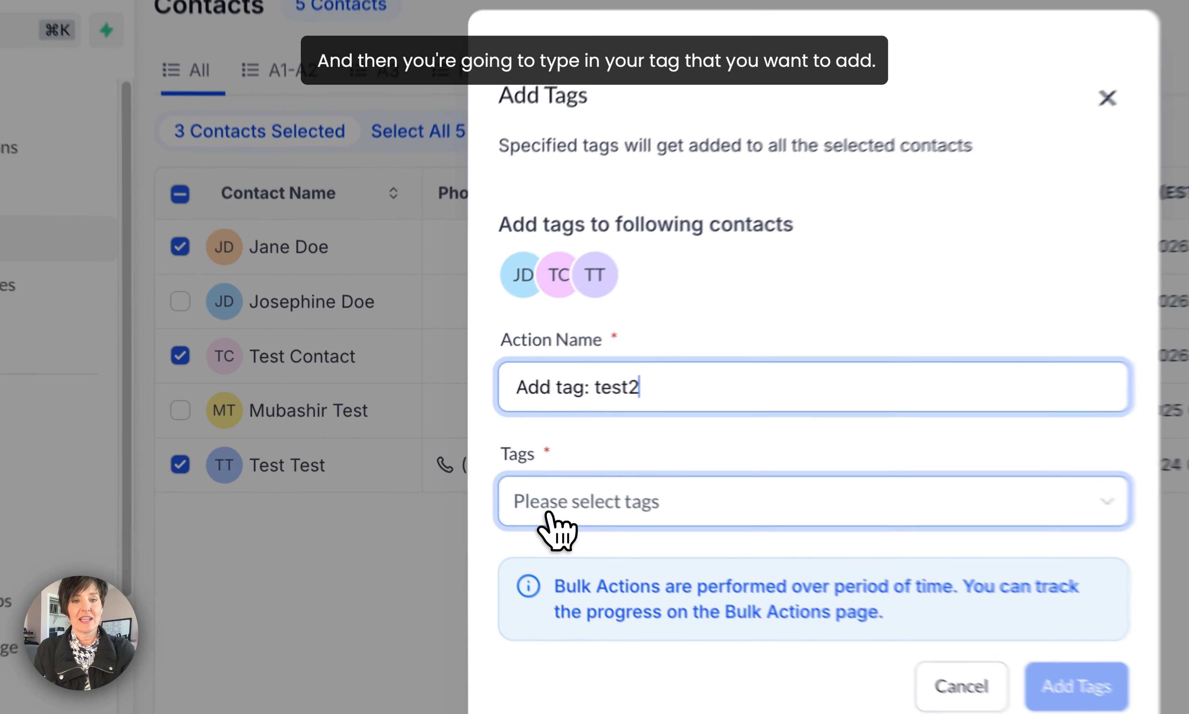
Create the new tag test2 and add it to the three selected contacts.
left_click(449, 456)
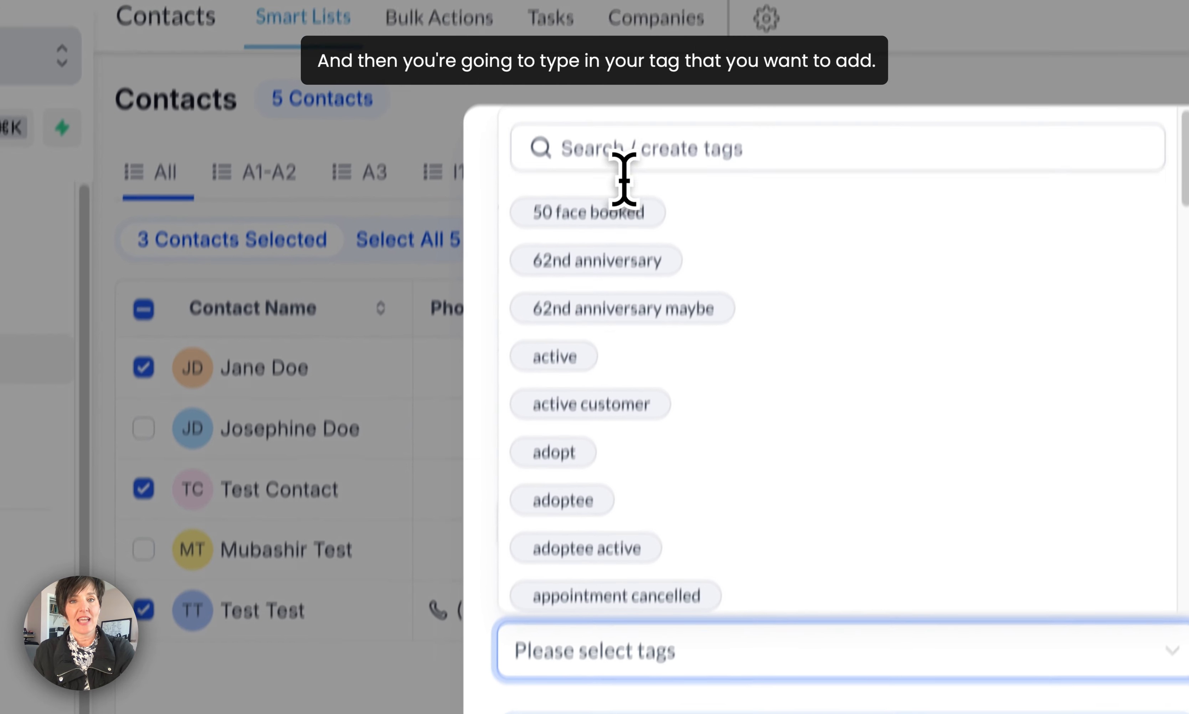
left_click(623, 152)
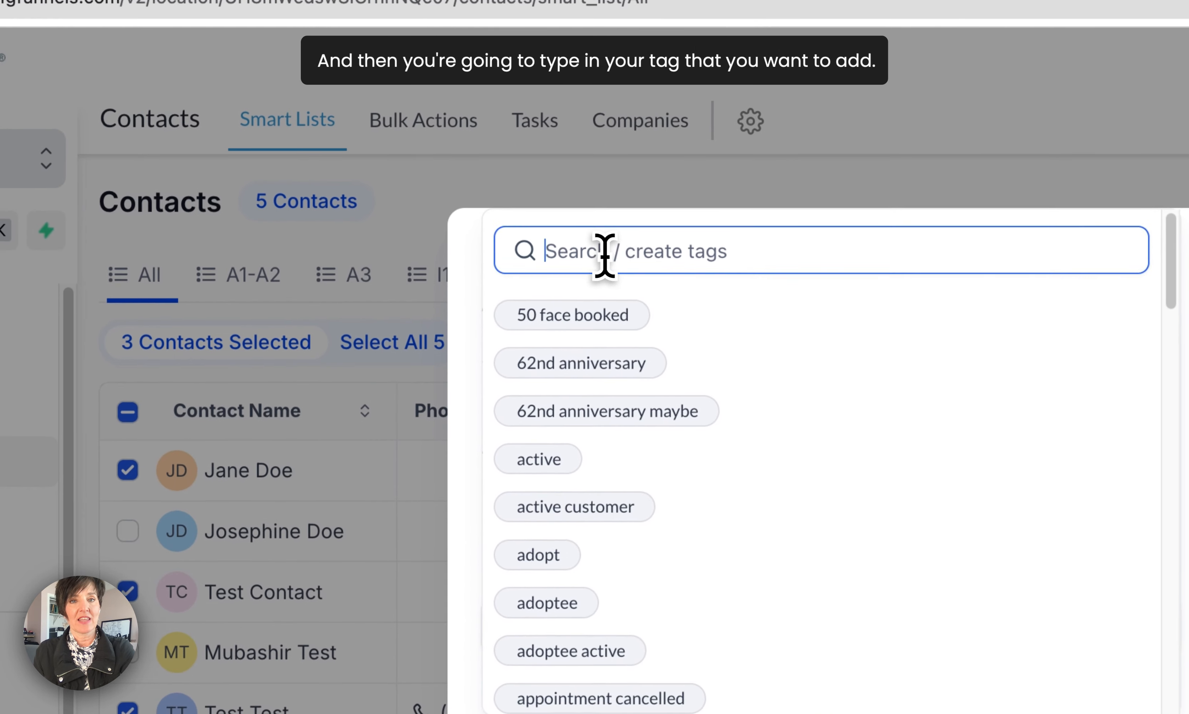
type("test")
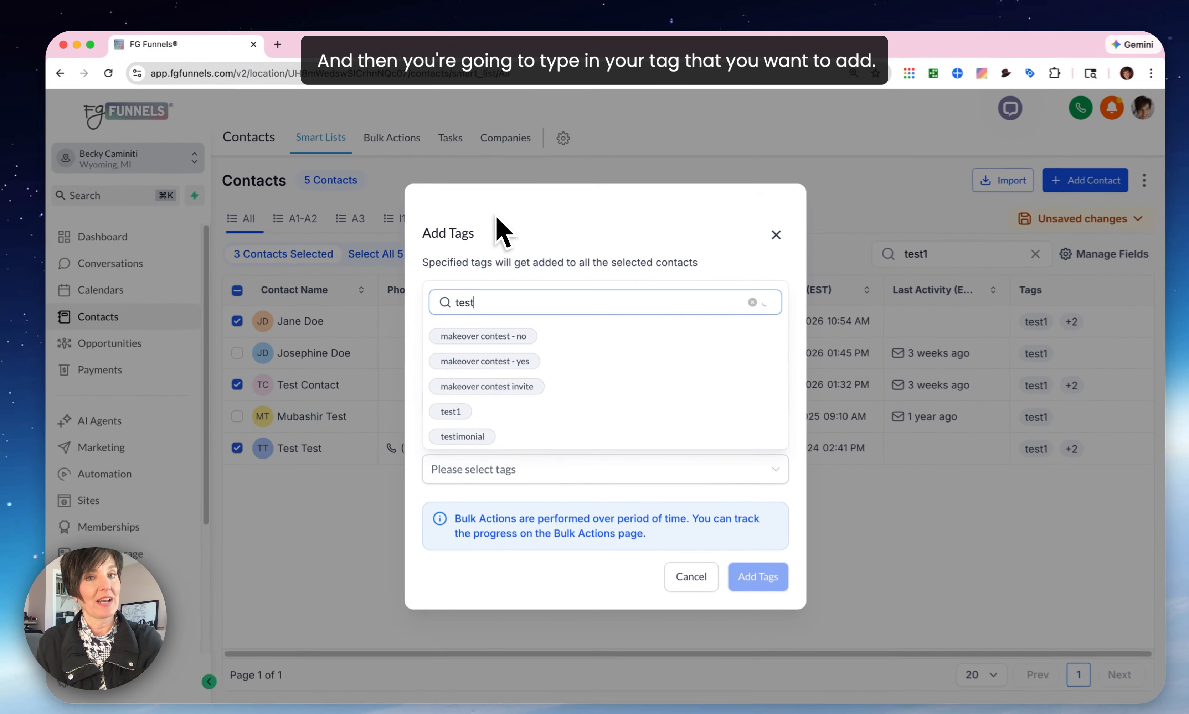
type("2")
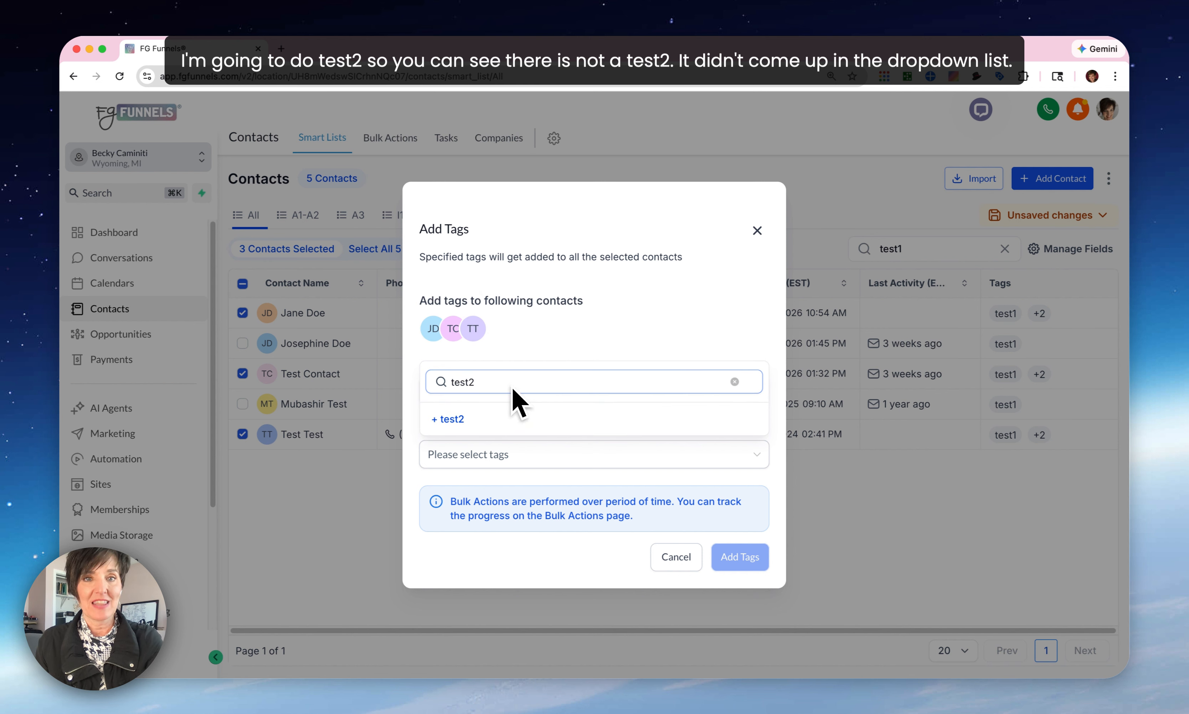
left_click(461, 421)
left_click(498, 460)
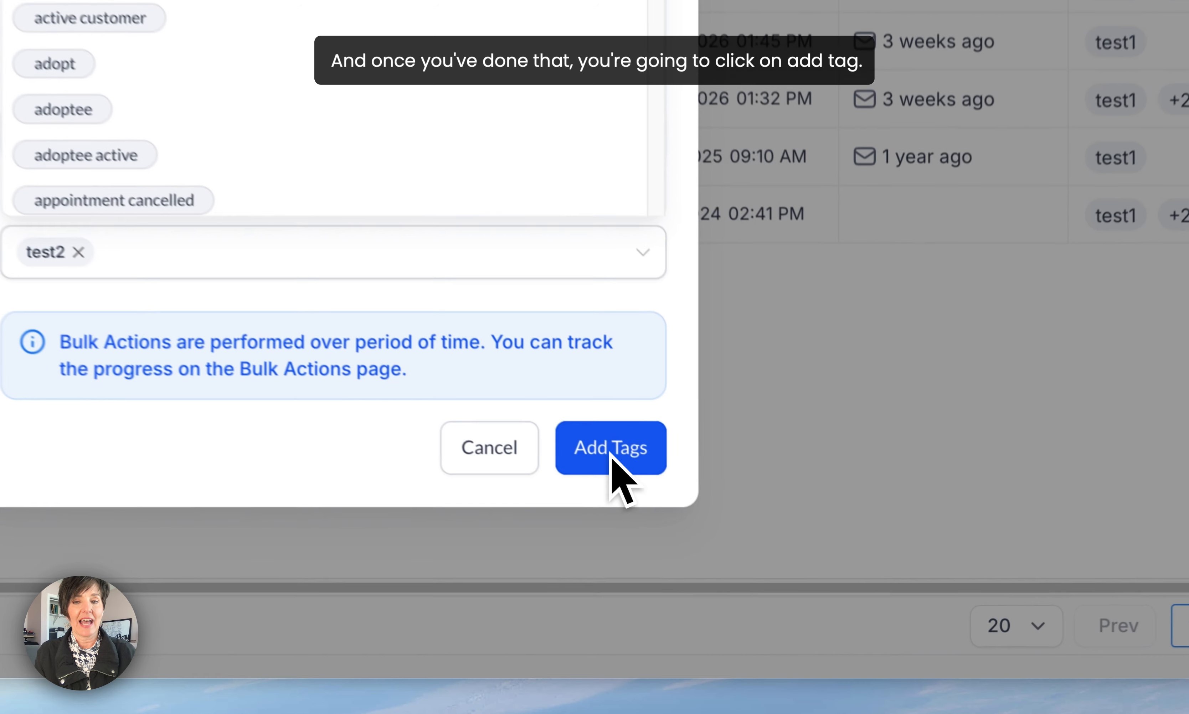
left_click(738, 562)
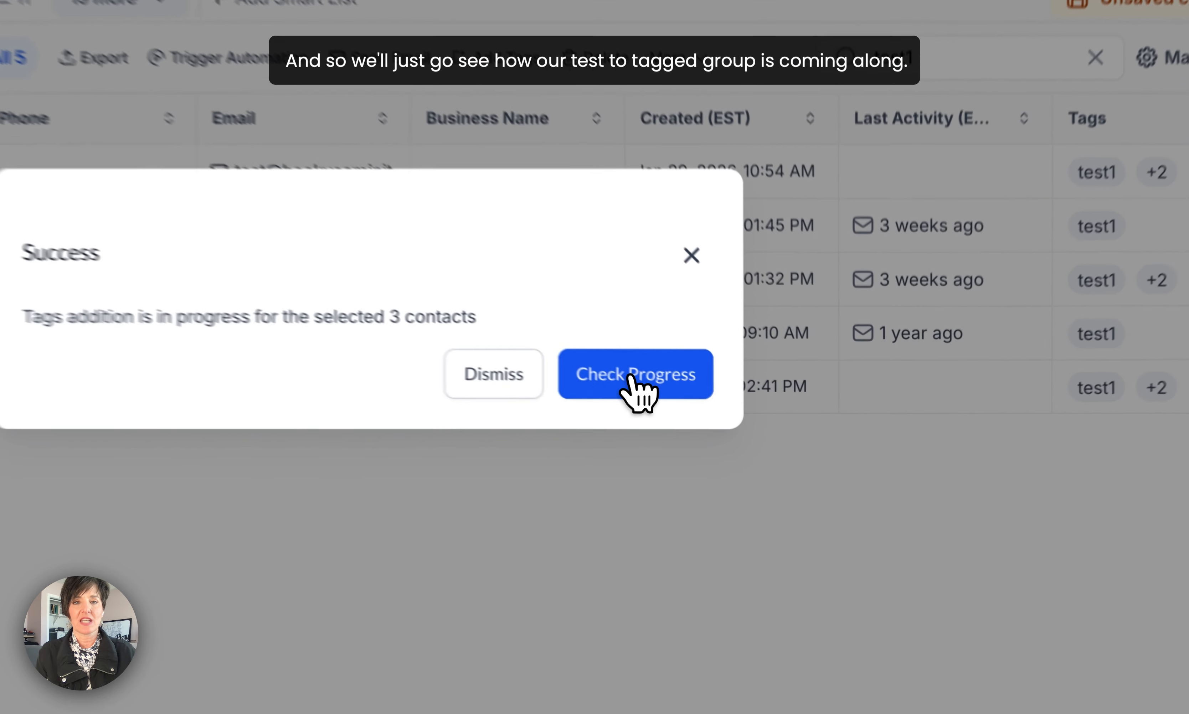
Check the progress of the bulk tagging action, and search the contacts smart list for test2.
left_click(746, 429)
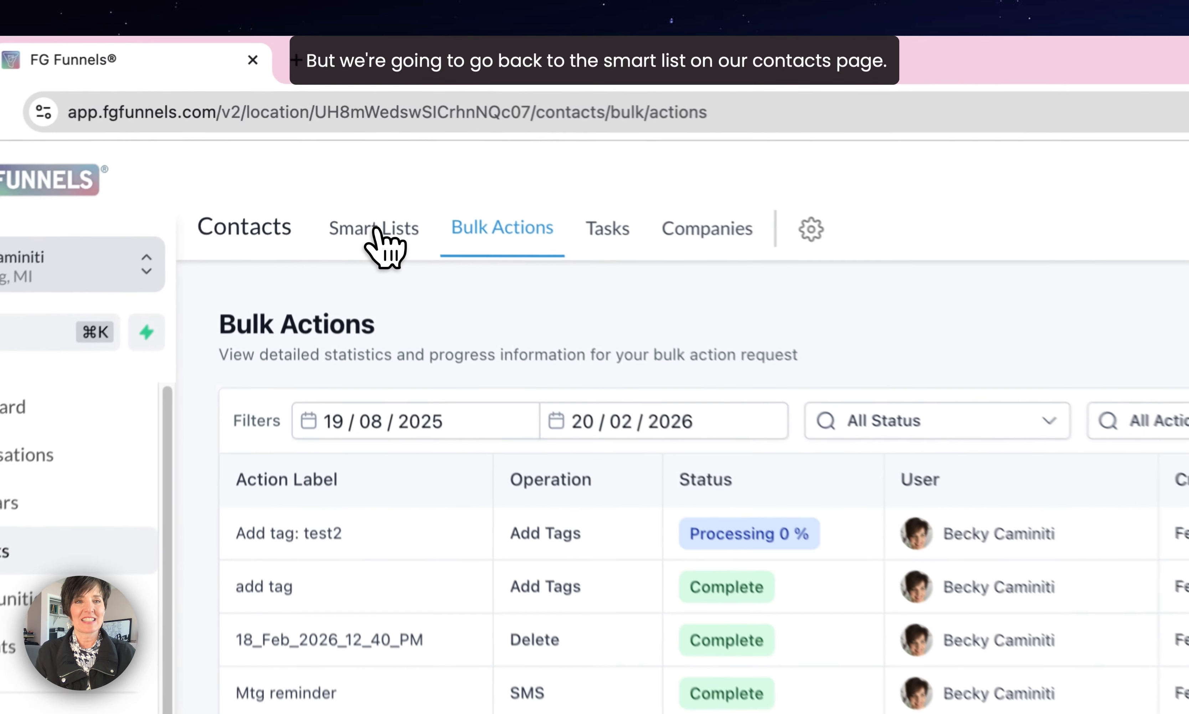
left_click(311, 139)
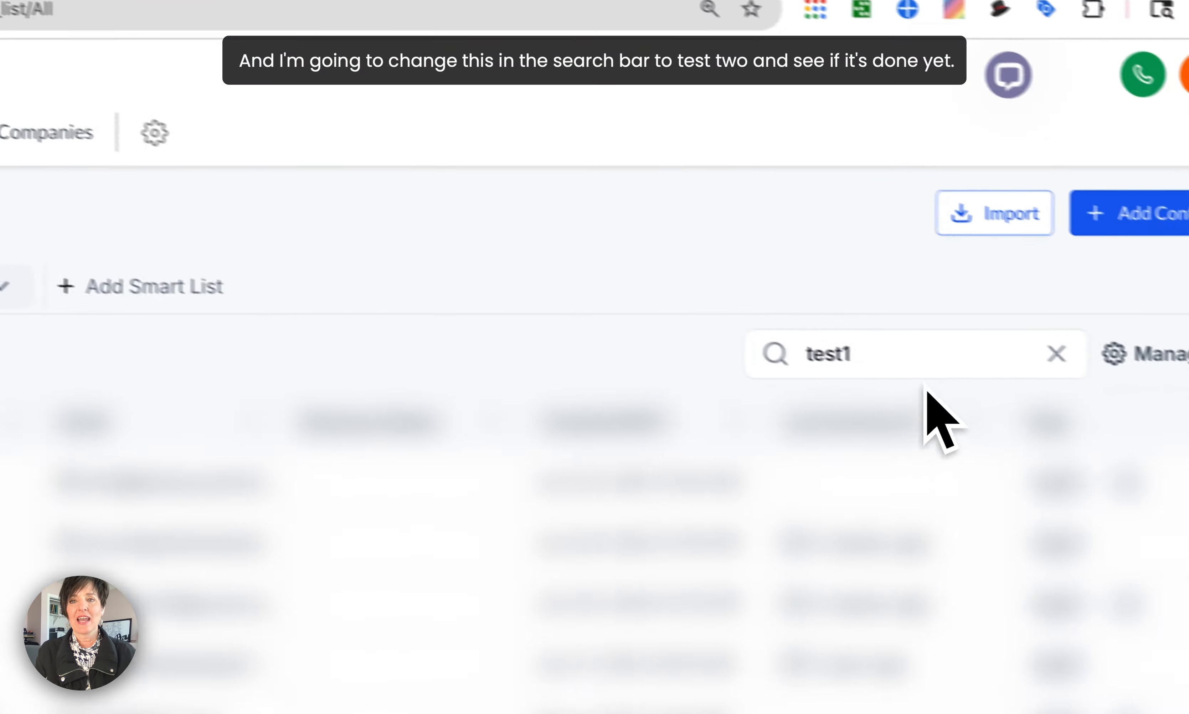
left_click(894, 354)
key("BackSpace")
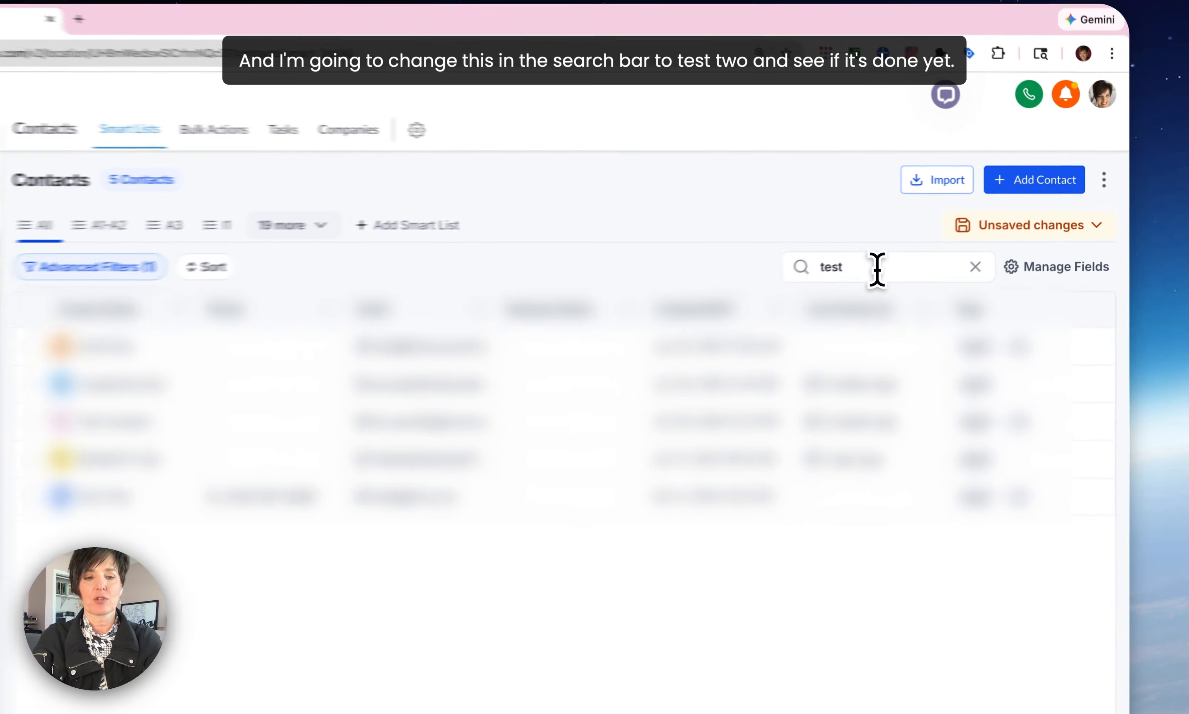
type("2")
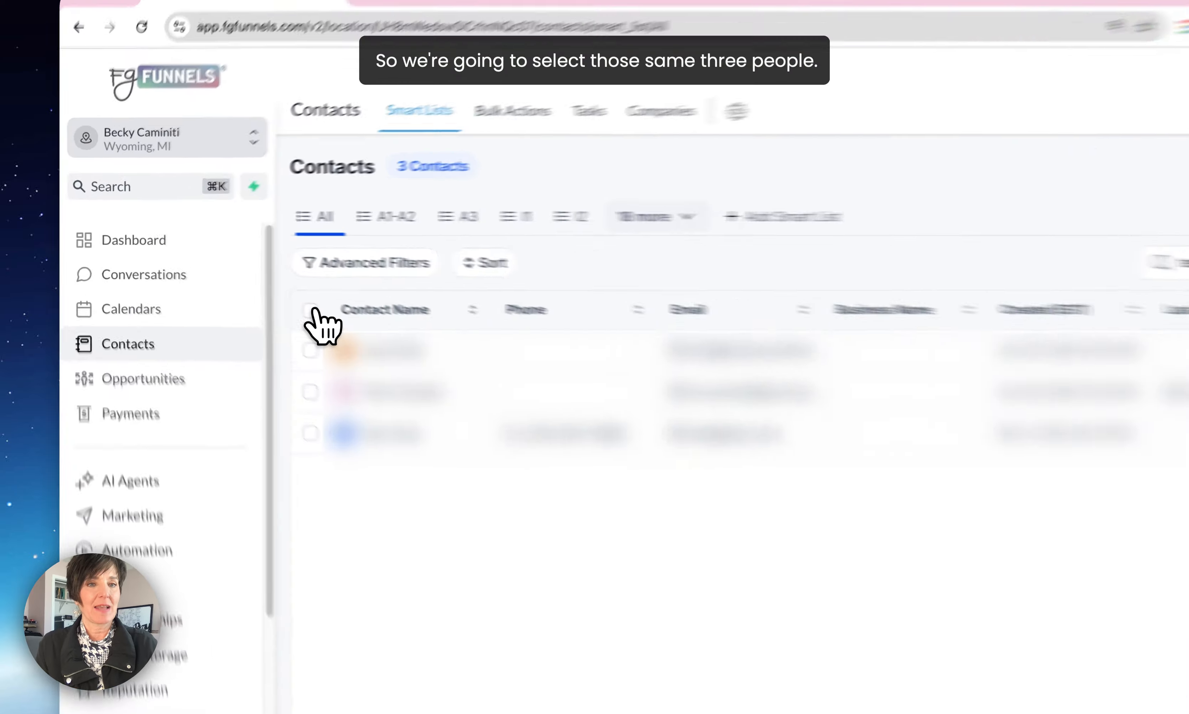
Start a bulk Remove Tags action for all contacts found under test2, naming it "remove tag:test1".
left_click(242, 284)
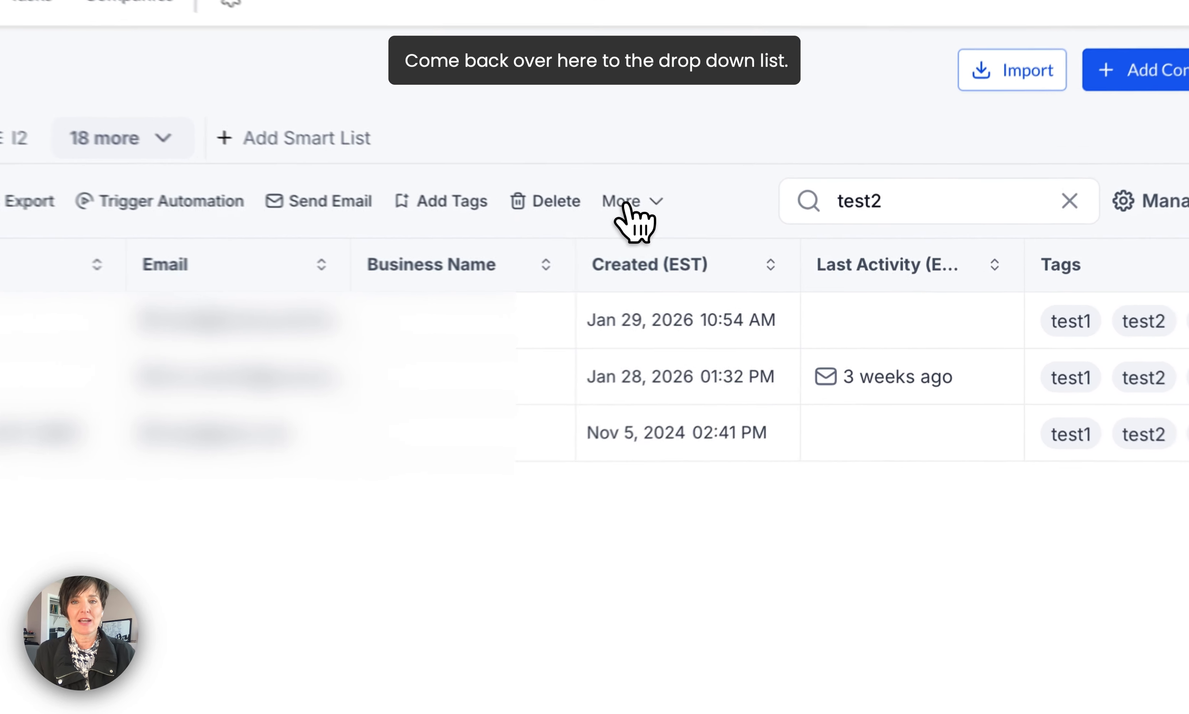
left_click(625, 202)
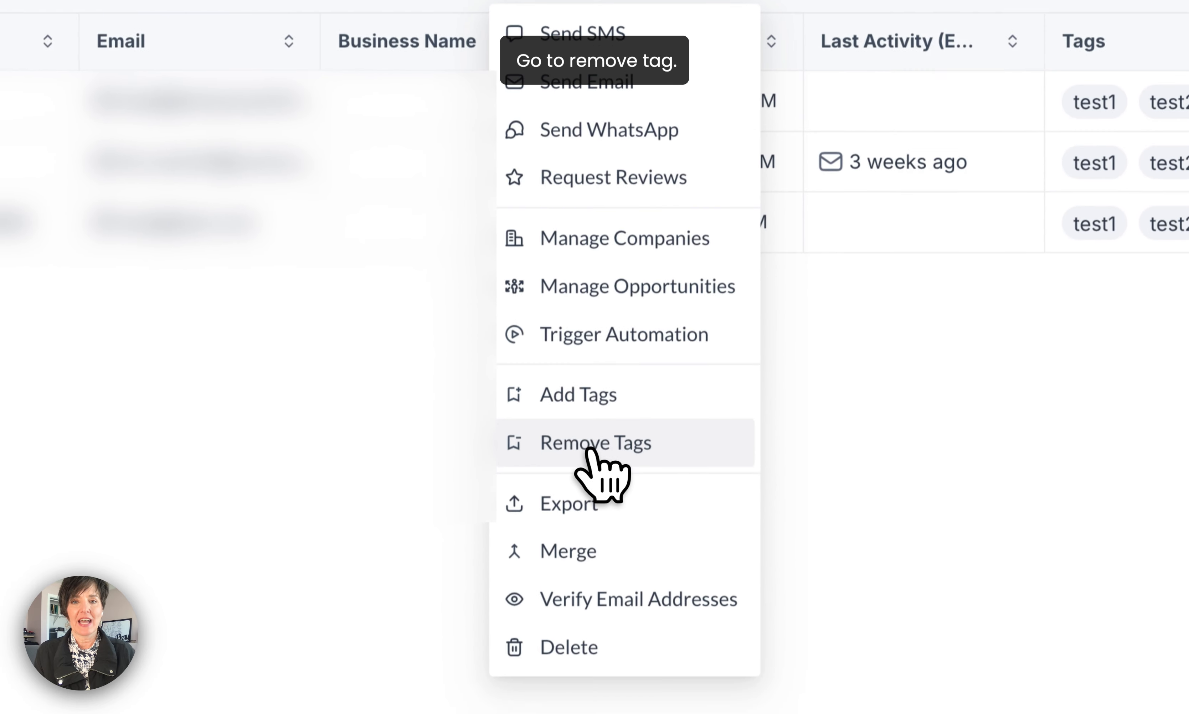
left_click(590, 451)
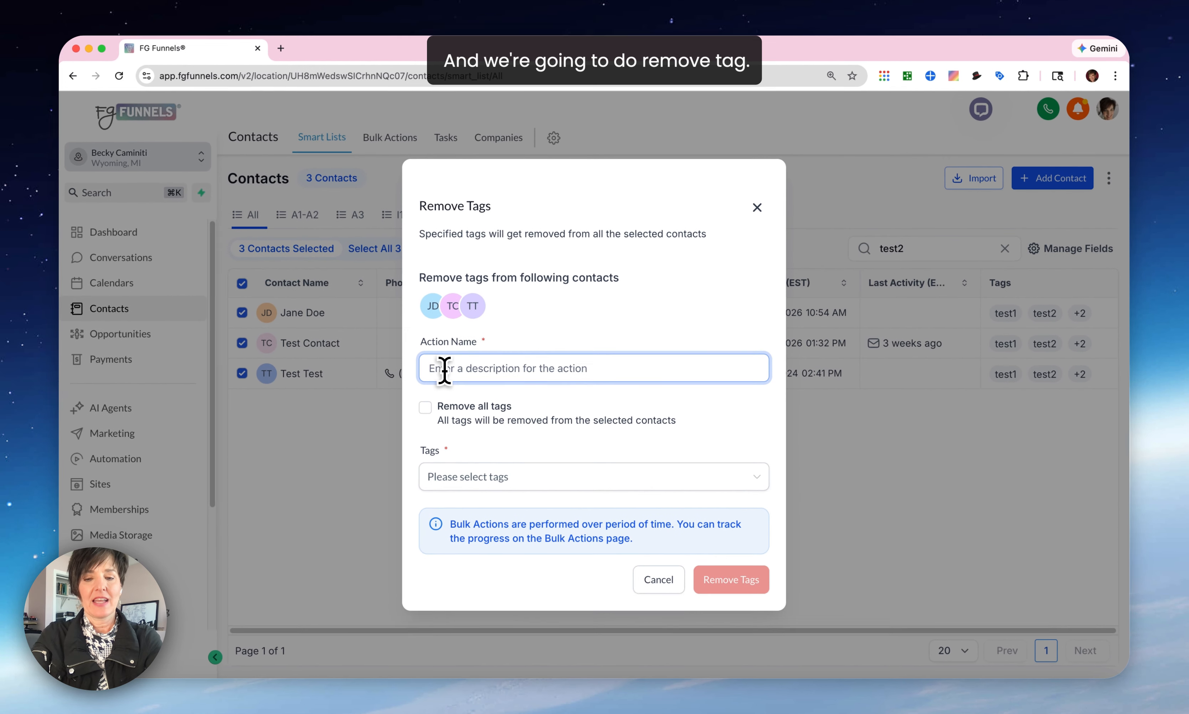
type("remove tag")
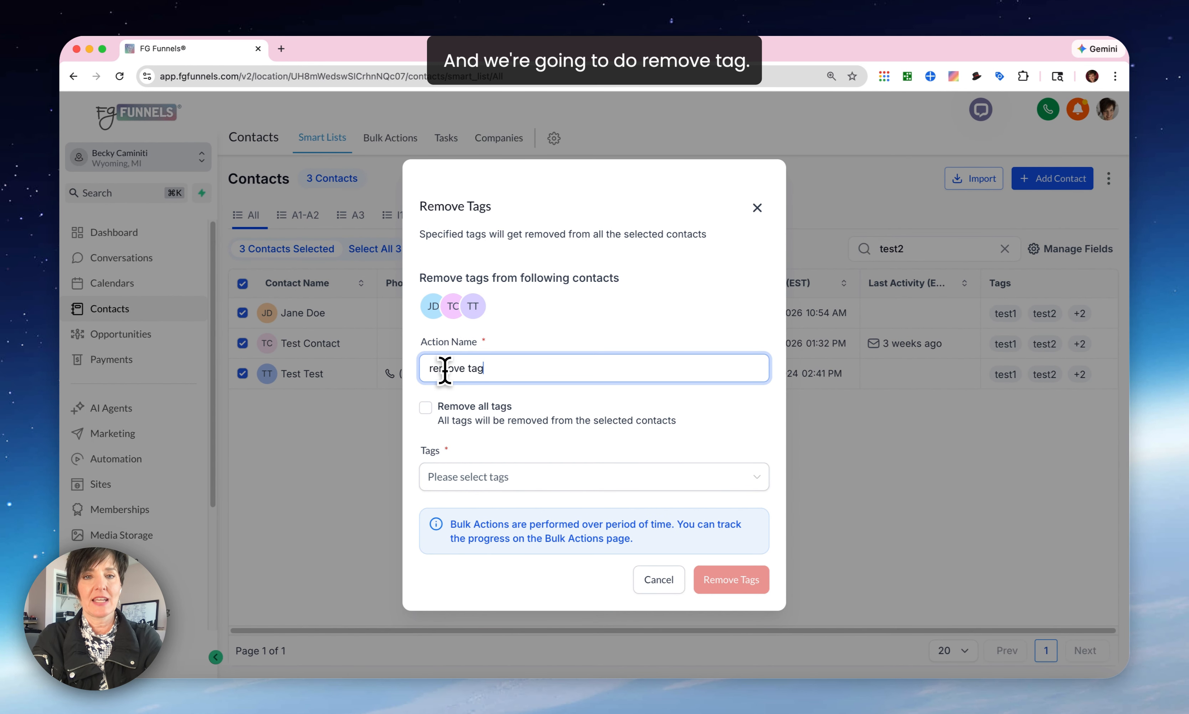
type(":test1")
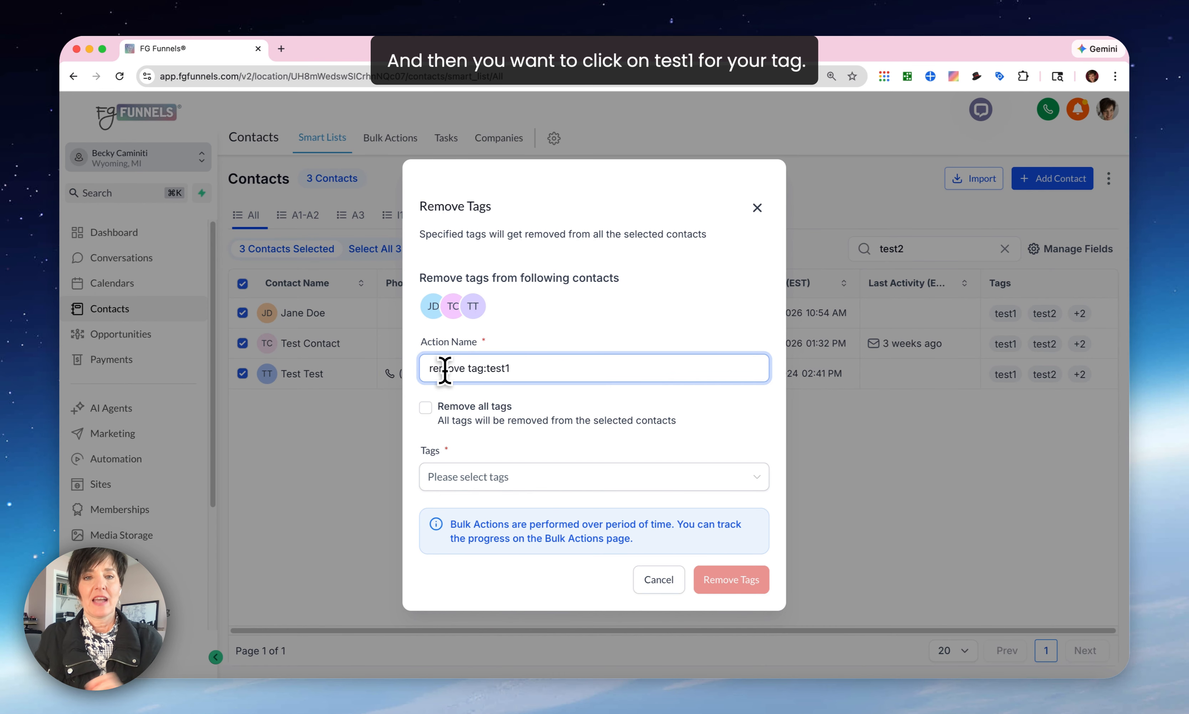
Choose the tag test1, remove it from the selected contacts and close the confirmation.
left_click(454, 483)
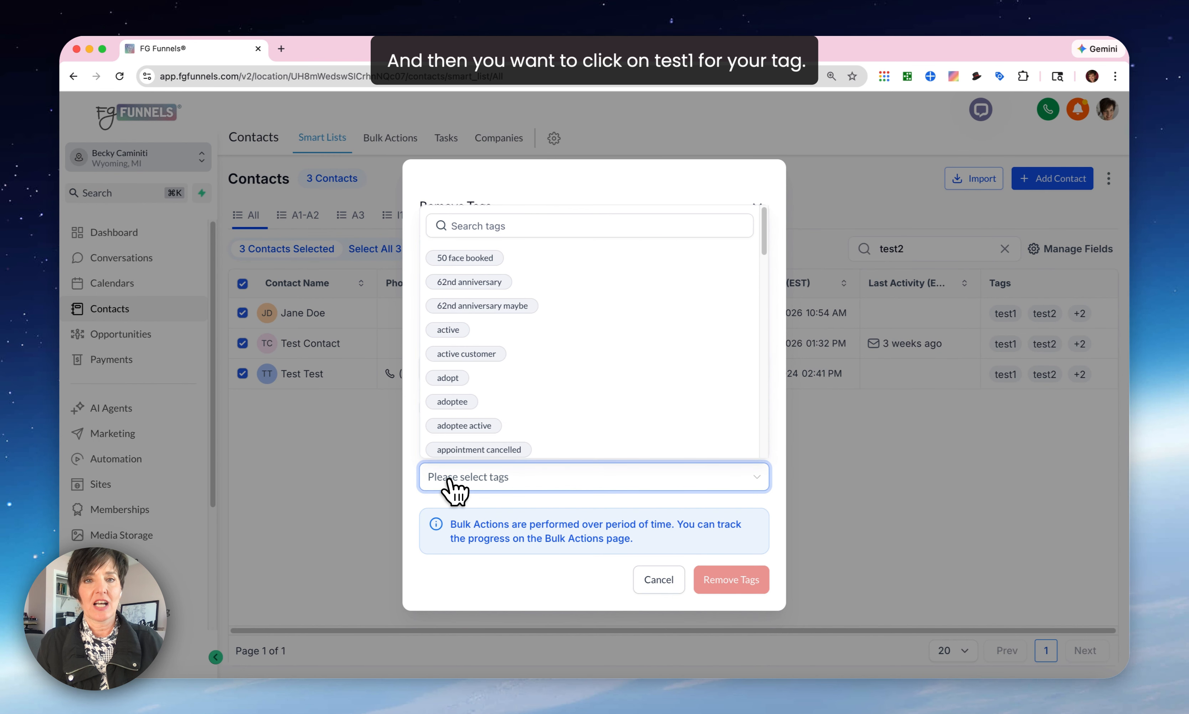
left_click(456, 226)
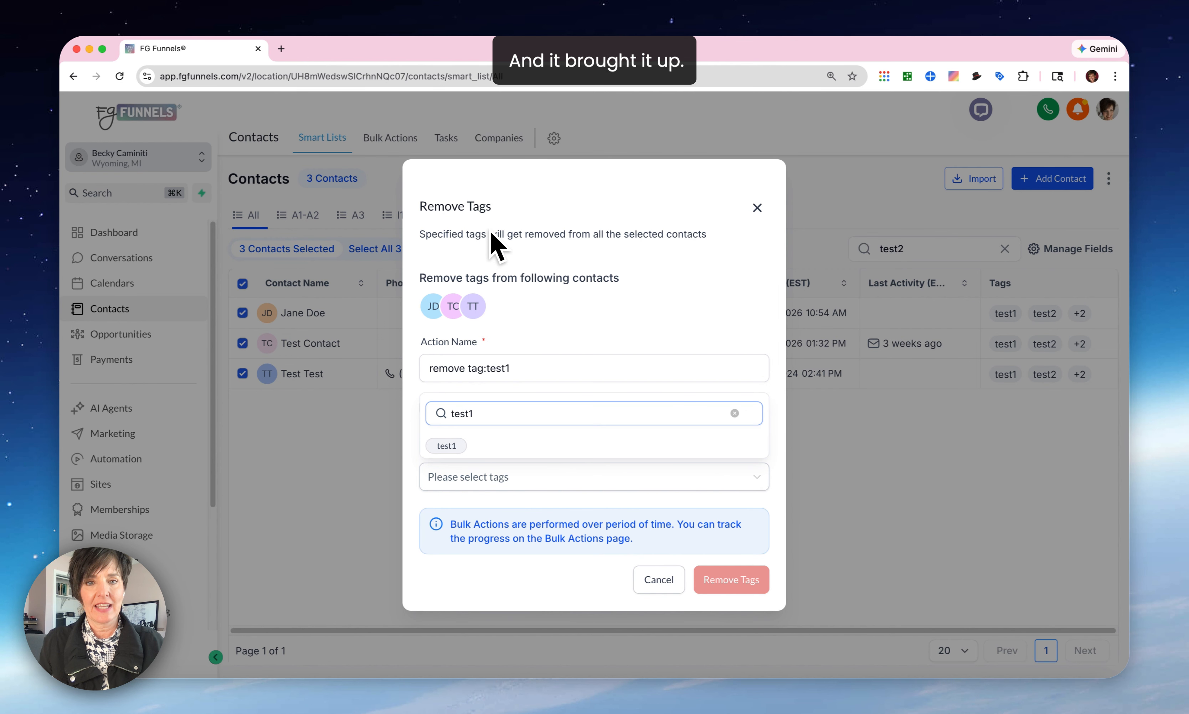
left_click(447, 446)
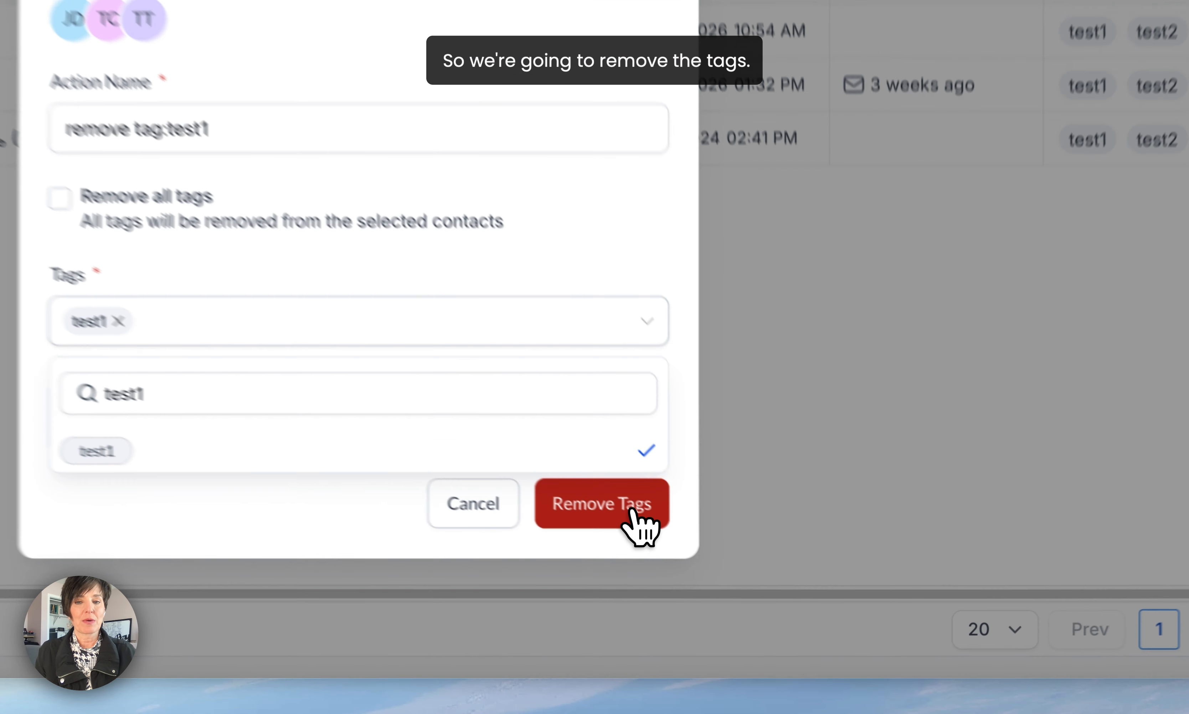
left_click(633, 513)
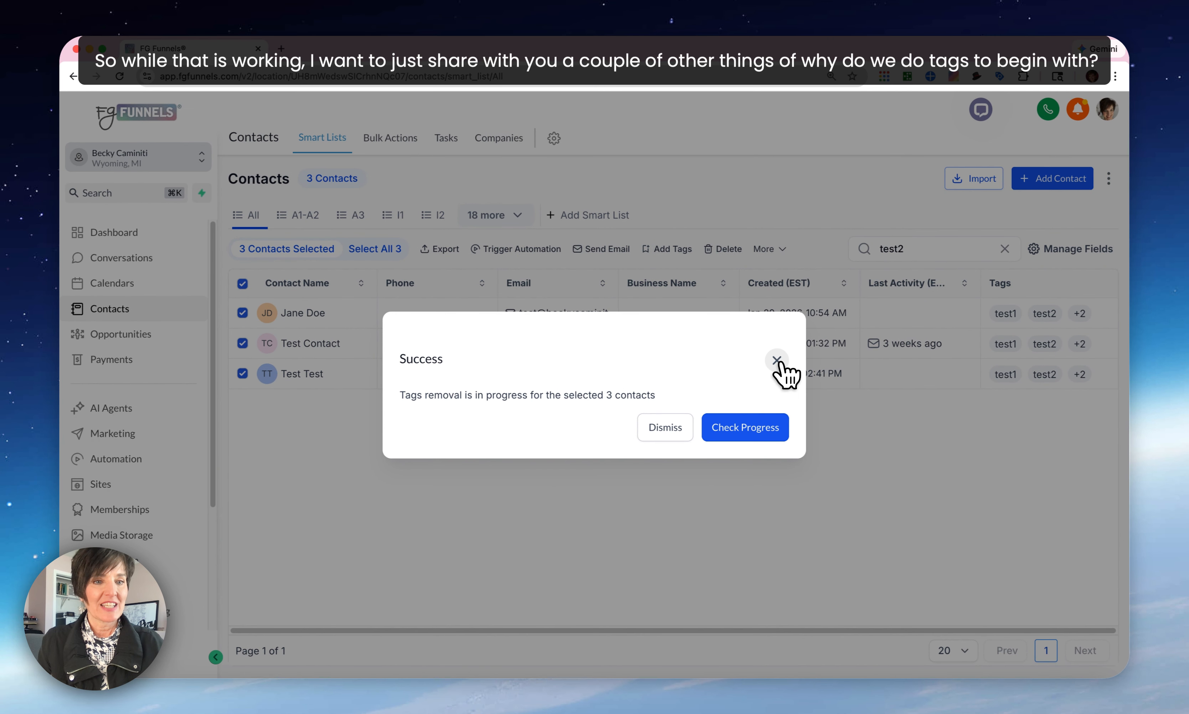
left_click(778, 361)
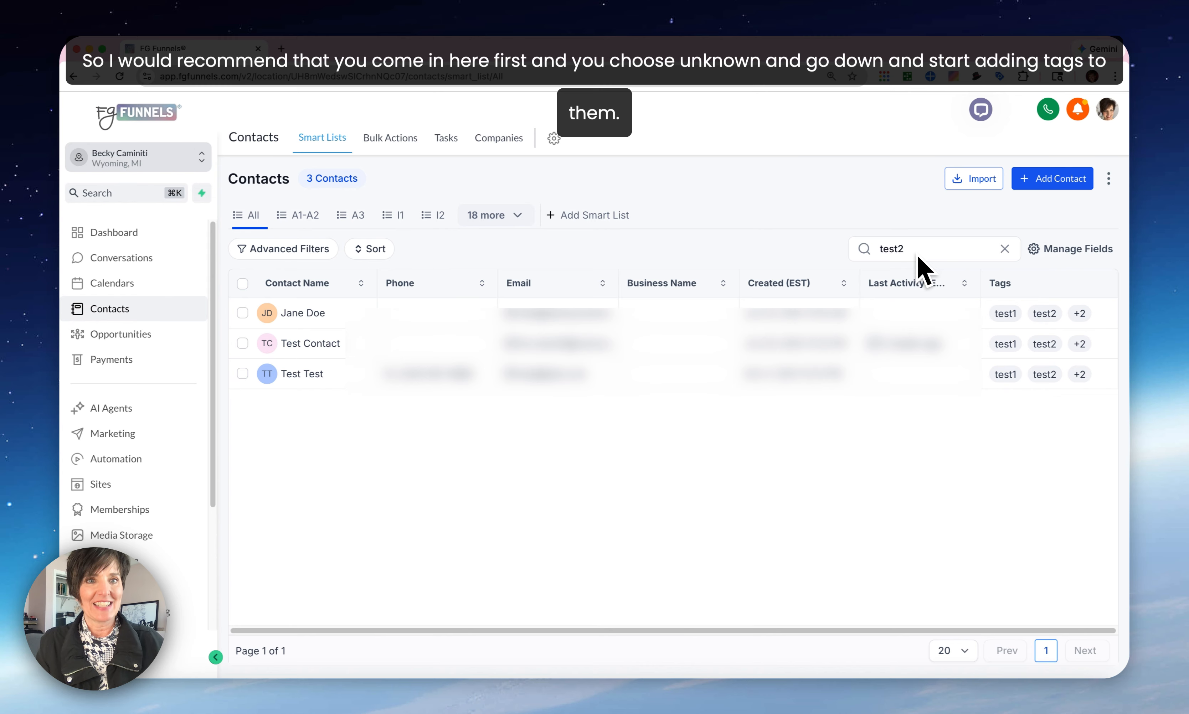
Replace the contacts search for test2 with a search for test1.
left_click(1005, 248)
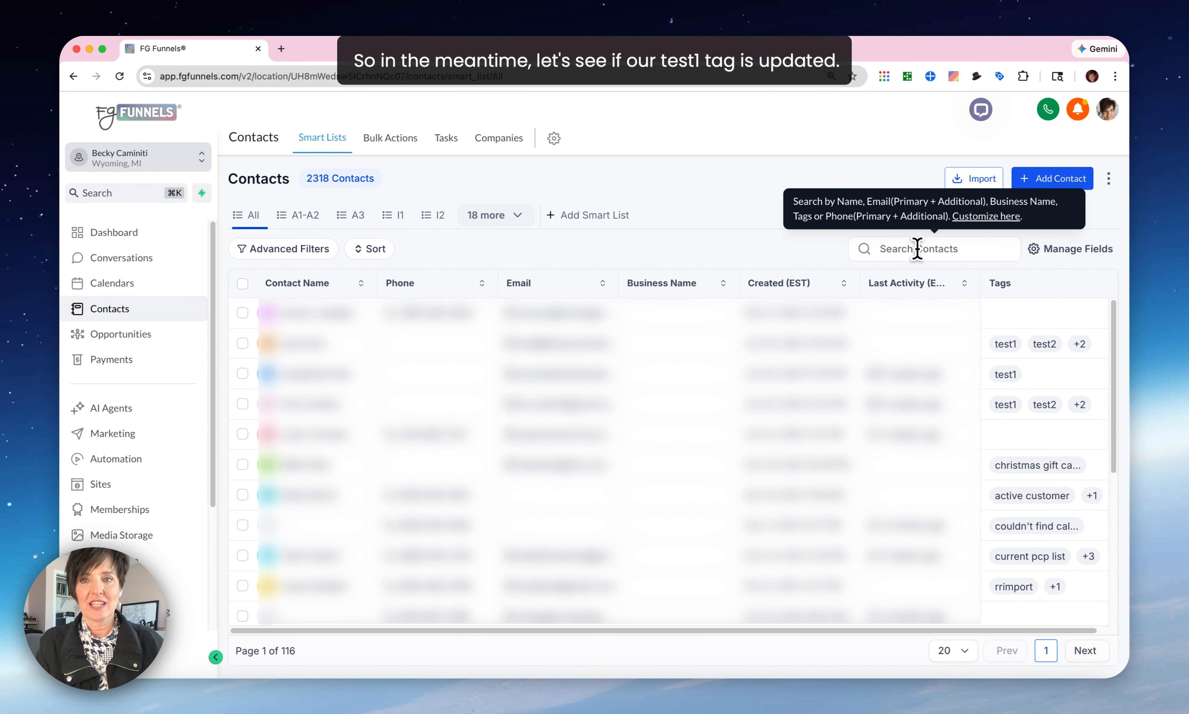
left_click(917, 249)
type("test1")
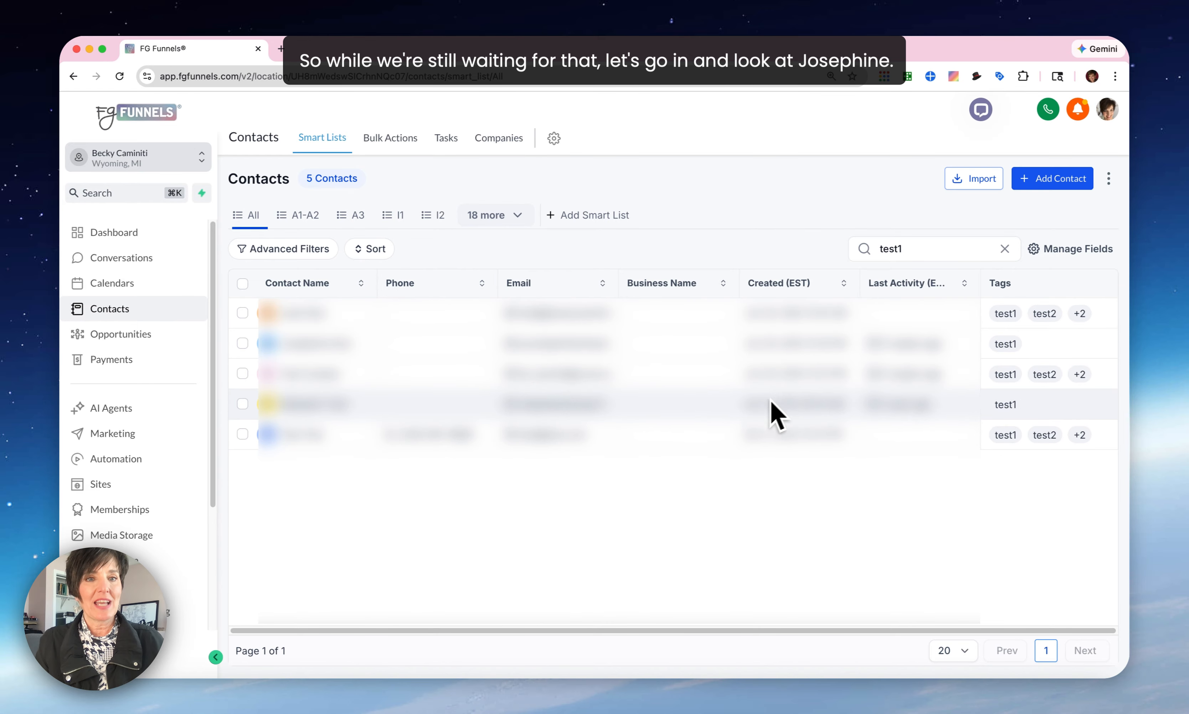
Open the second contact in the test1 results and remove the test1 tag from its record.
left_click(303, 347)
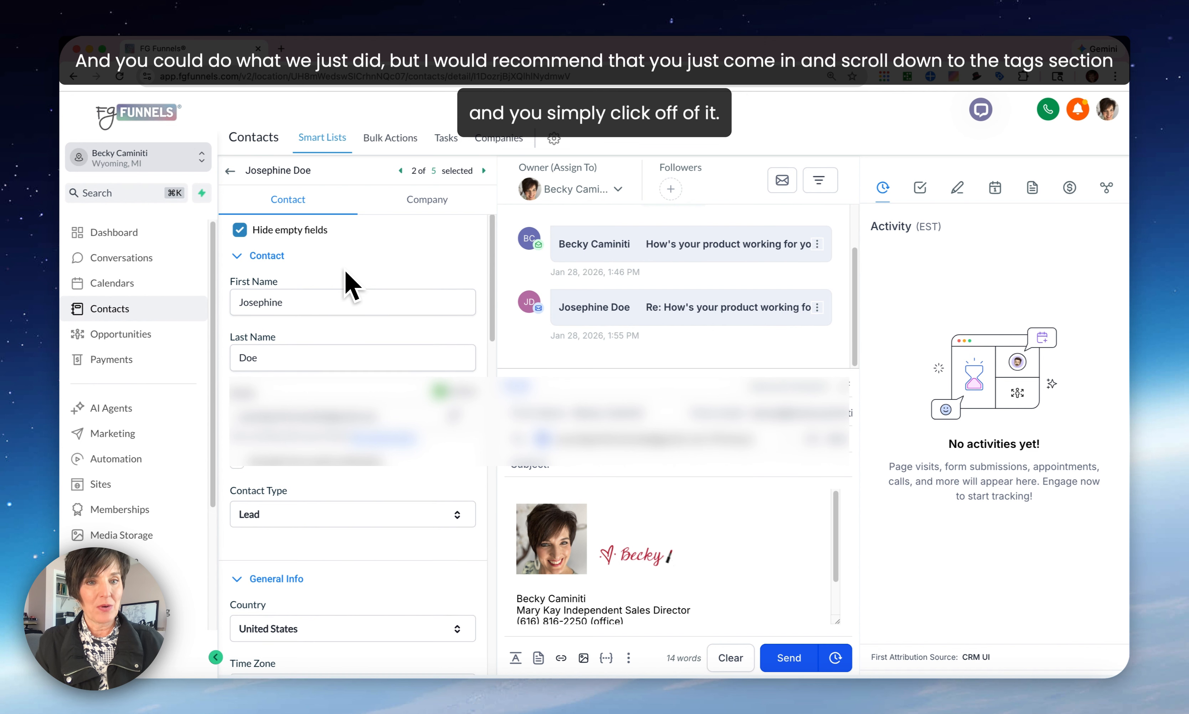
scroll(345, 271, "down", 10)
scroll(345, 270, "down", 8)
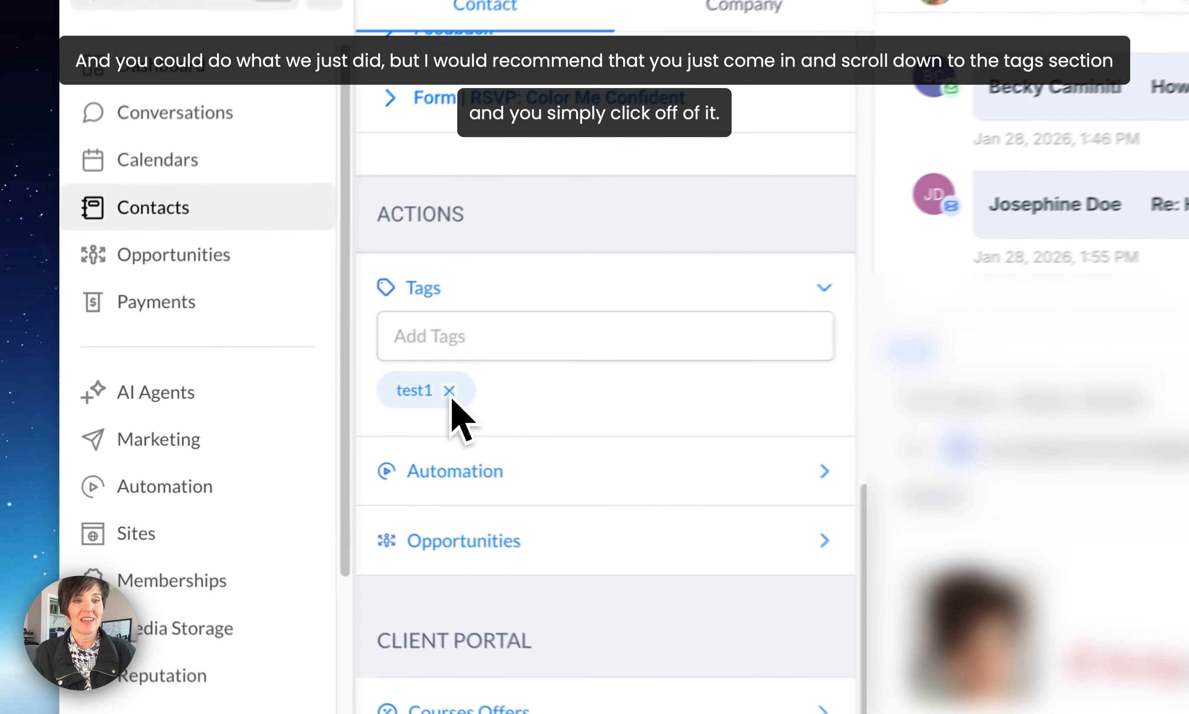
left_click(281, 414)
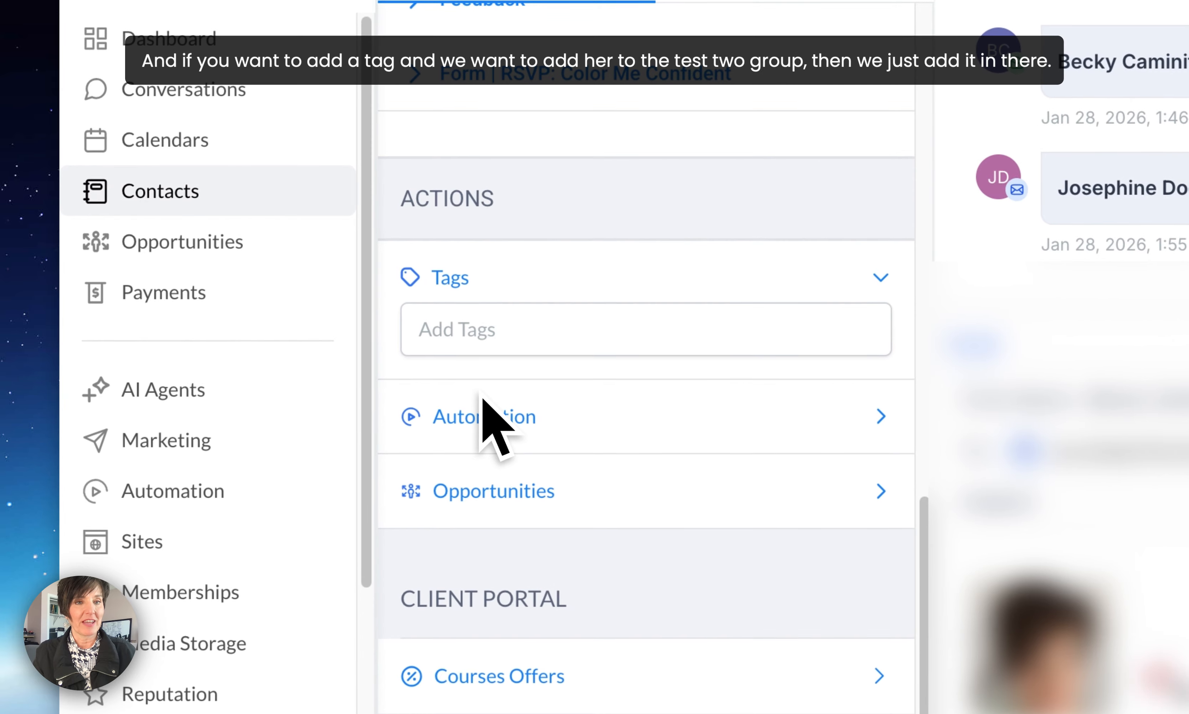
Add the tag test2 to the open contact's record.
left_click(492, 330)
type("test")
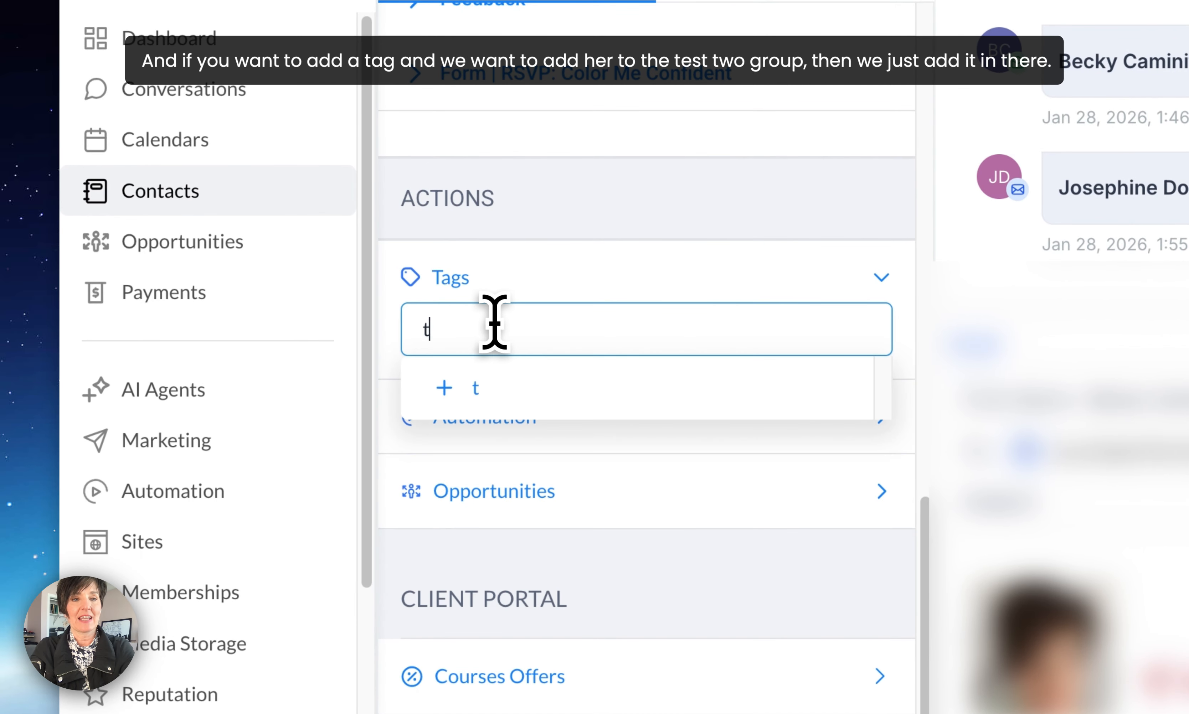
type("2")
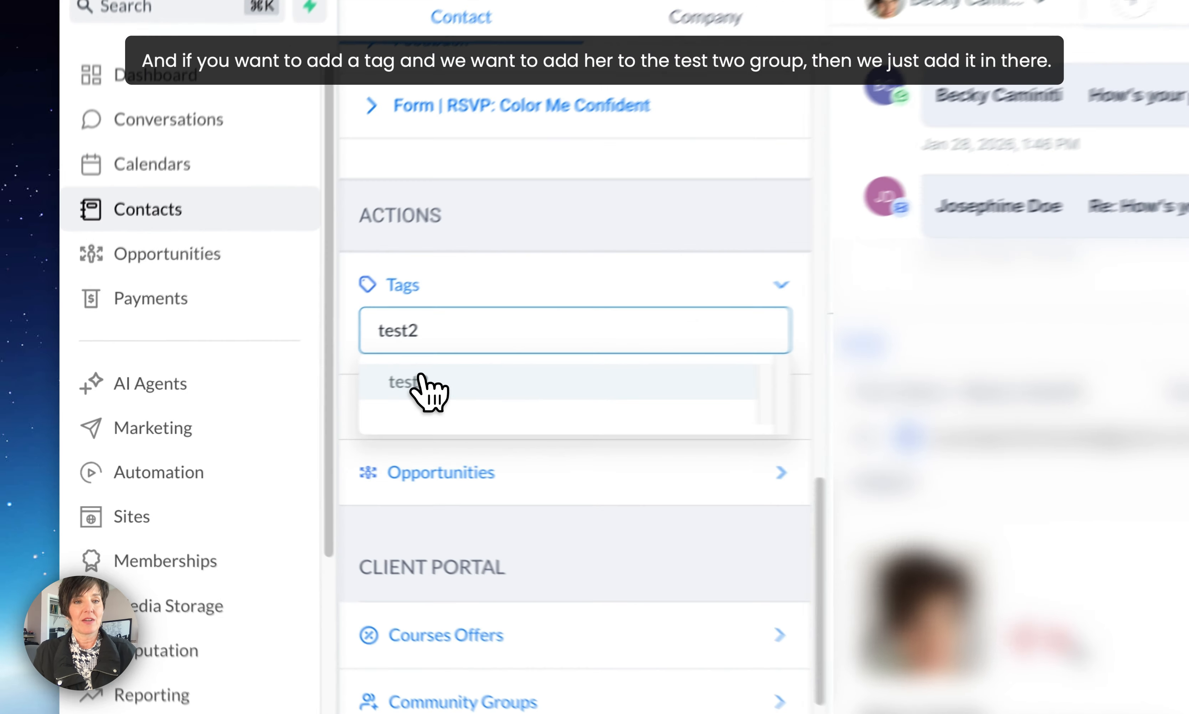
left_click(423, 381)
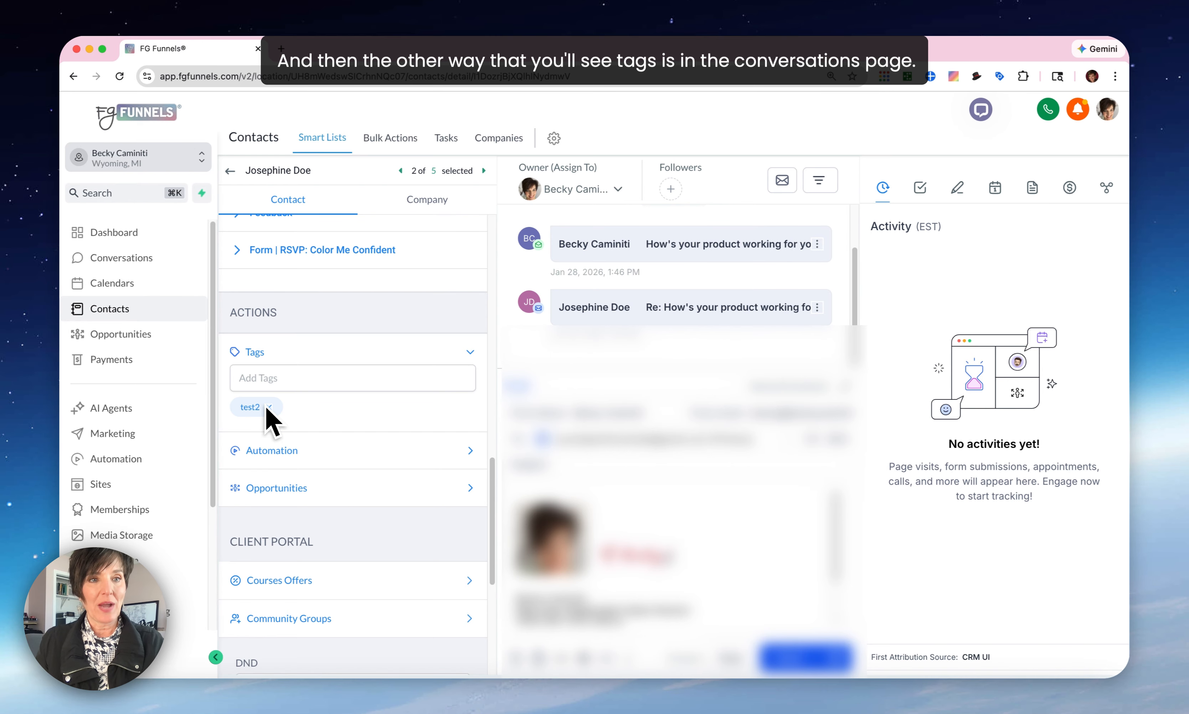
Open the Conversations page and expand the list of tags for the displayed contact.
left_click(120, 263)
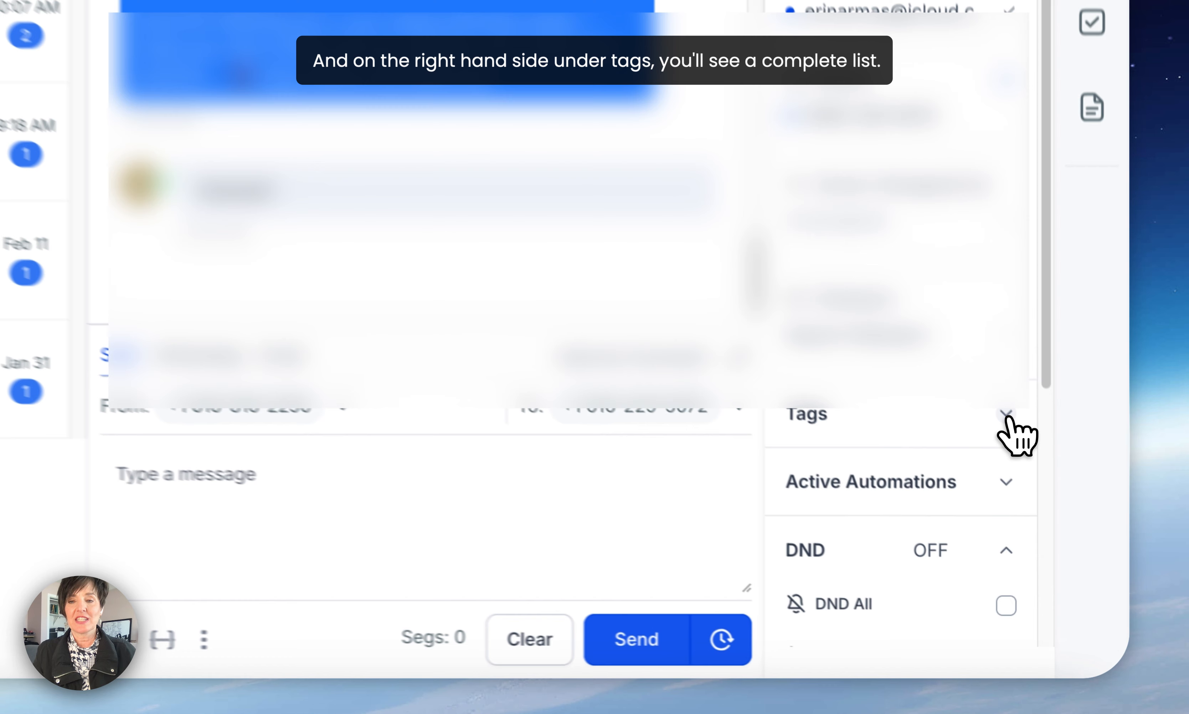
left_click(1062, 533)
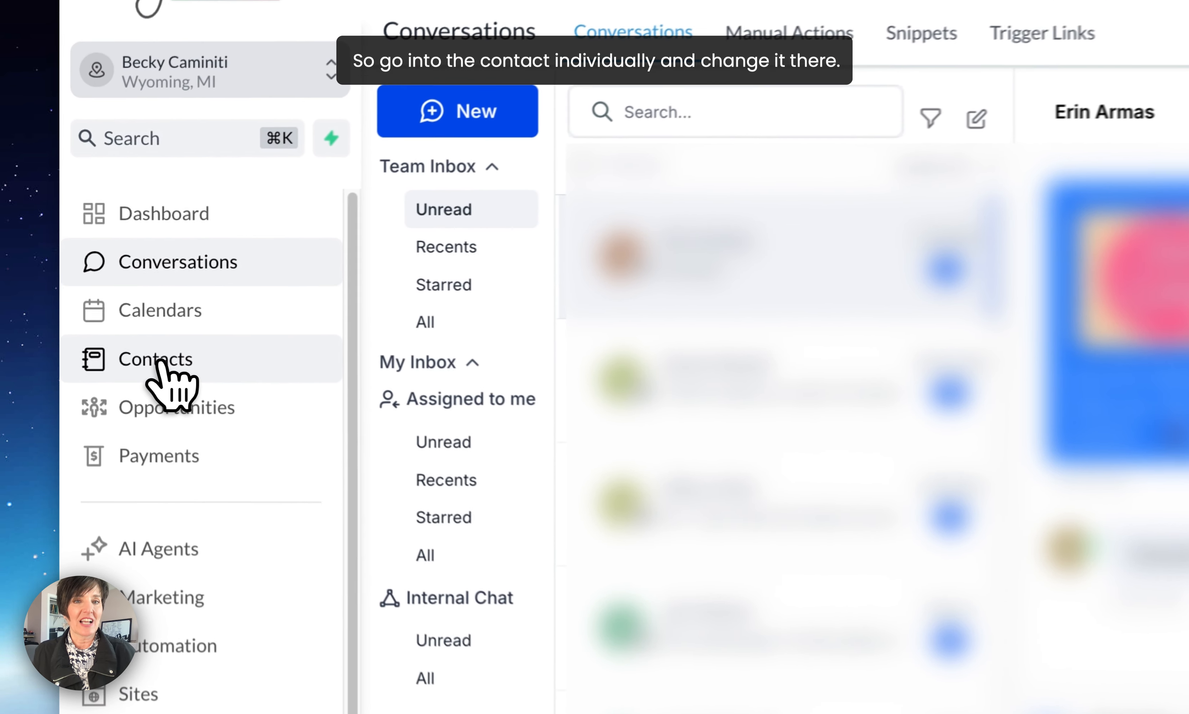
Return to the contacts list and change its search from test1 to test2 to check the tagged contacts.
left_click(111, 311)
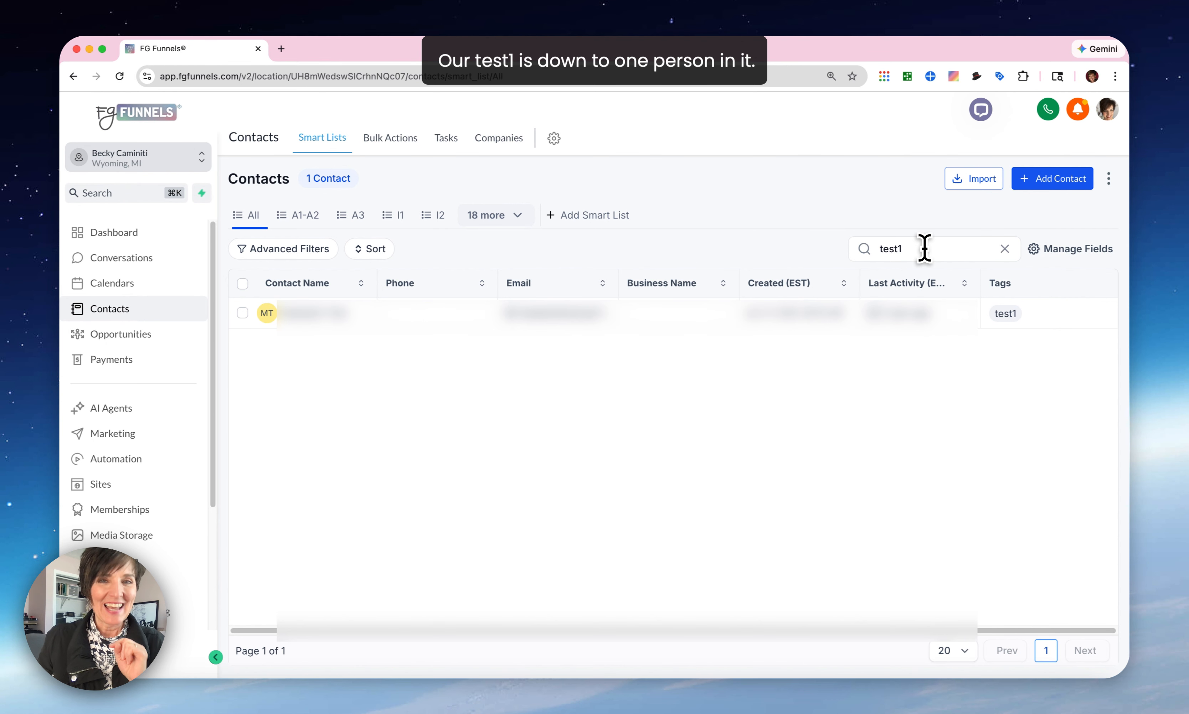
key("BackSpace")
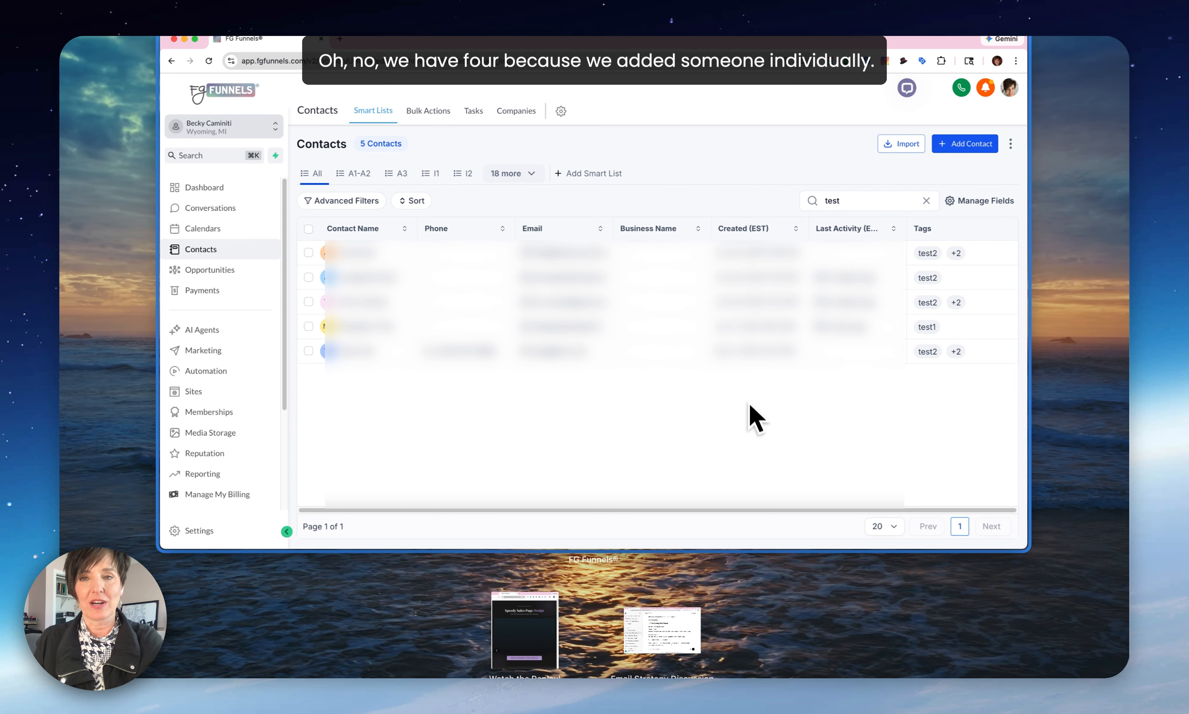
left_click(860, 210)
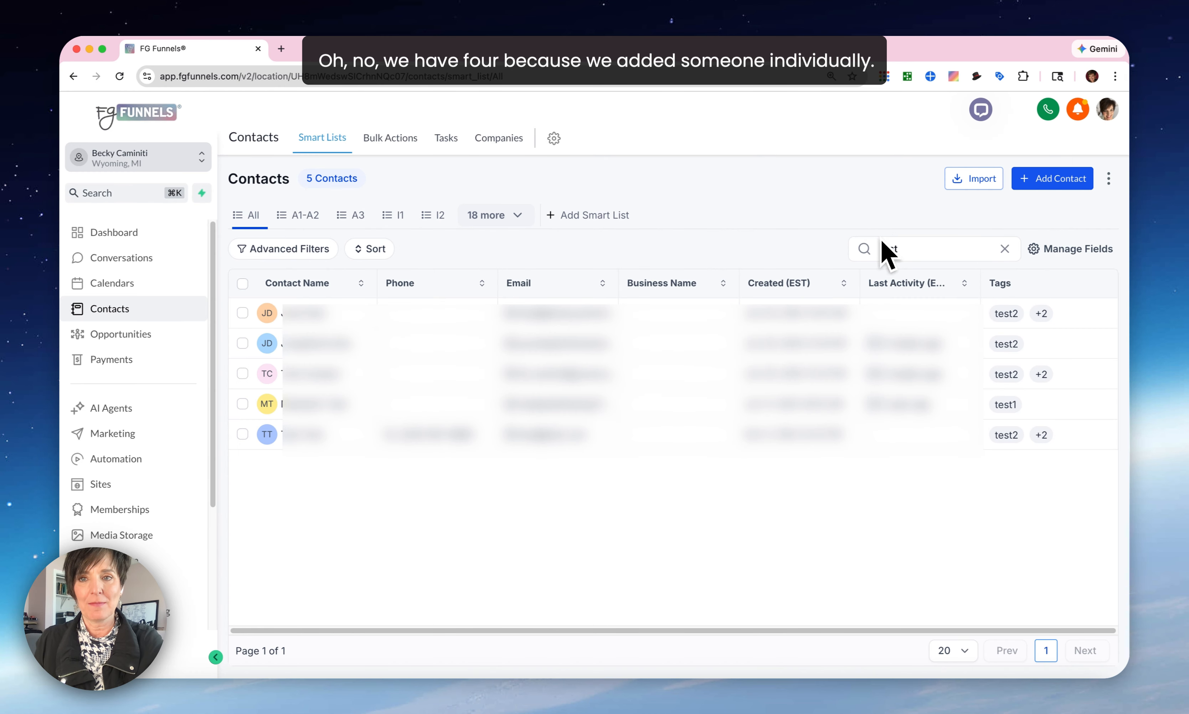
left_click(897, 249)
type("2")
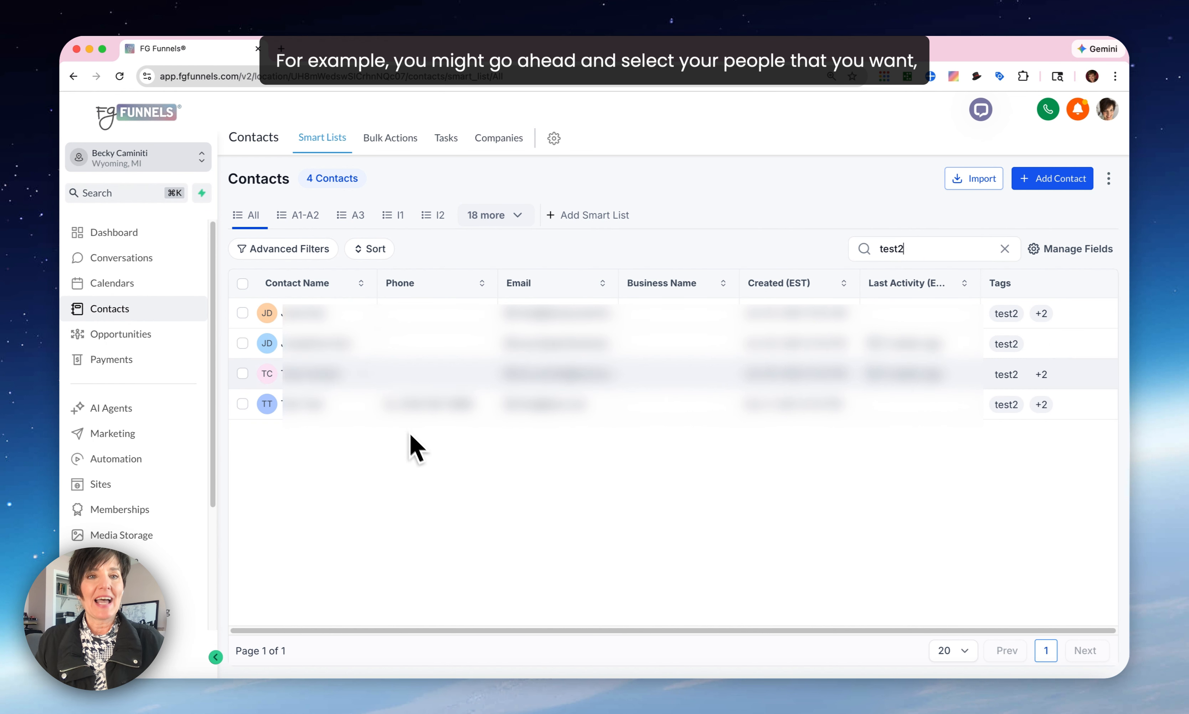
Select all contacts found under test2 except the second one in the list.
left_click(243, 284)
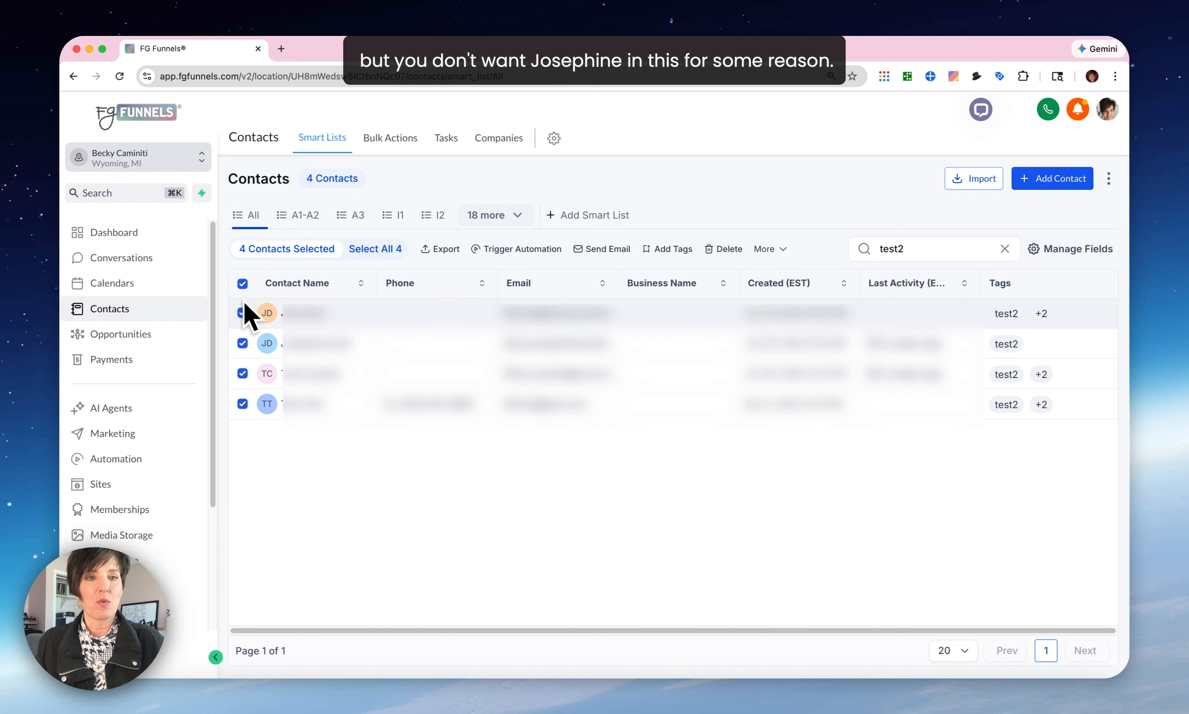
left_click(243, 343)
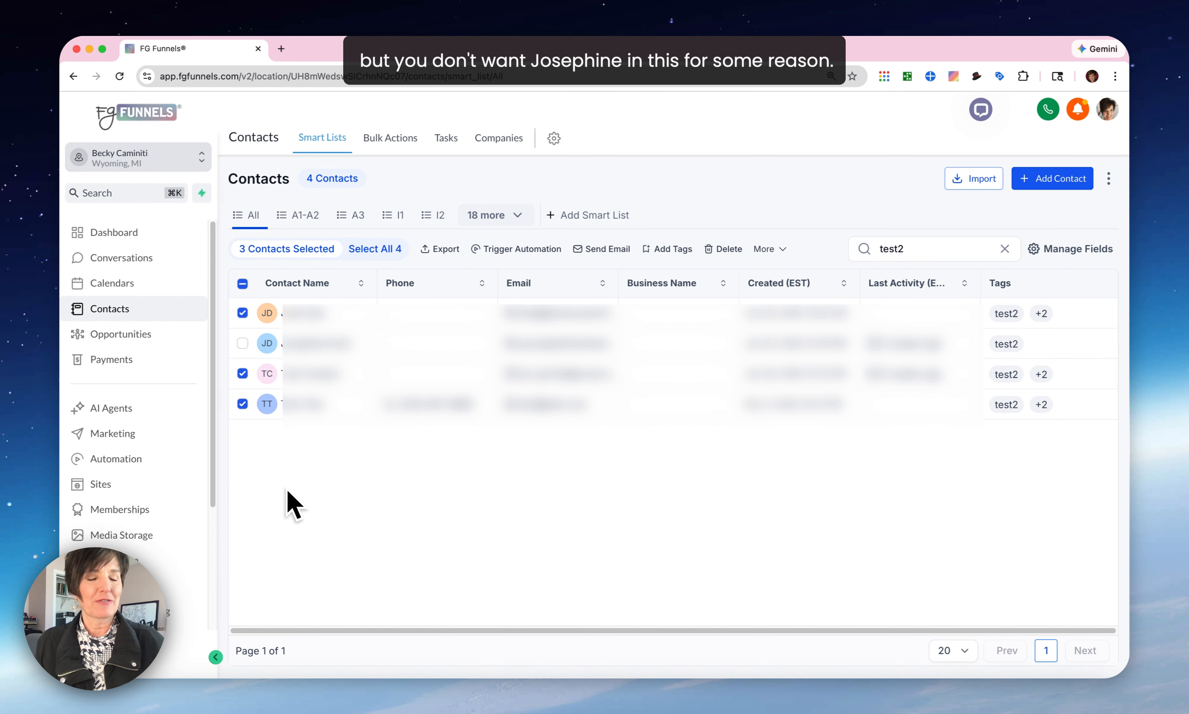